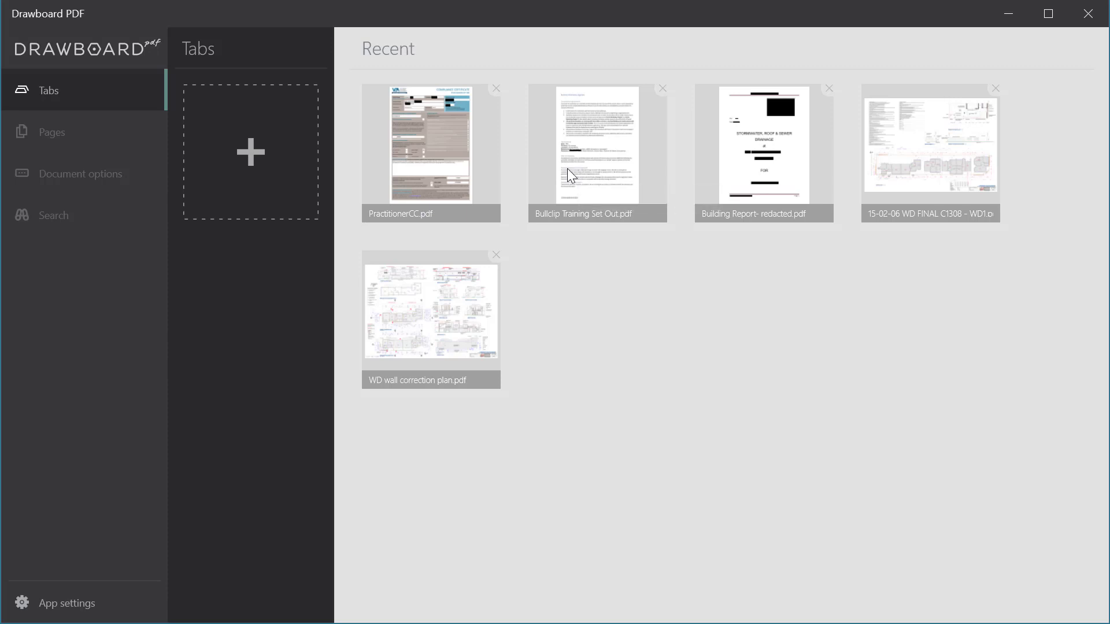
Step: Start a Document Builder merge with the Letter to the Builder_Defect Report Sherwood PDF from Documents
{"action": "left_click", "coordinate": [255, 153]}
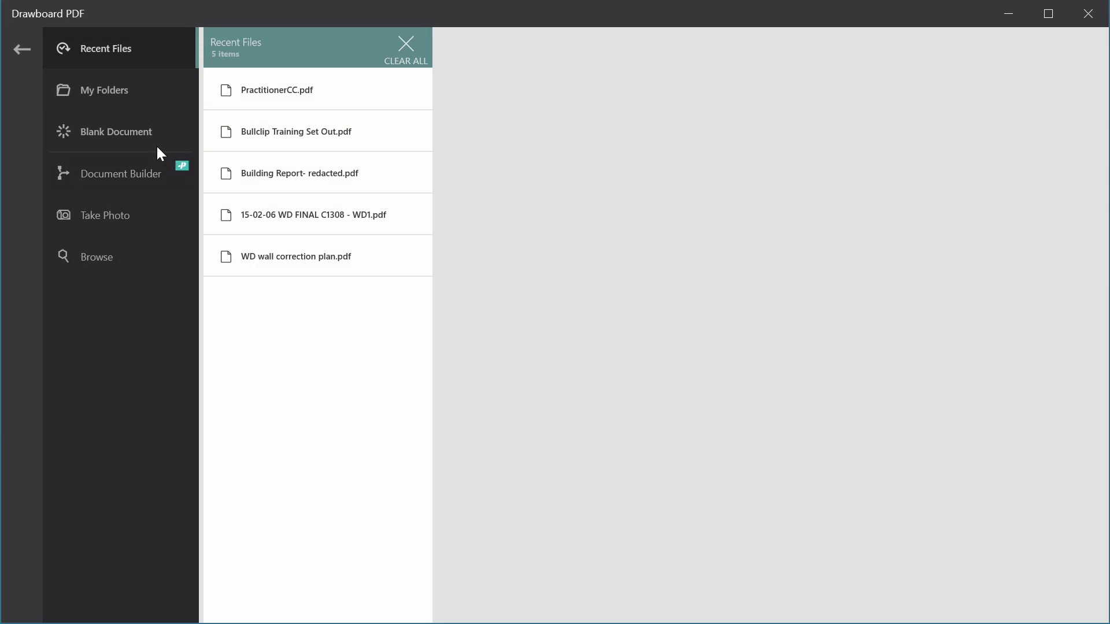
{"action": "left_click", "coordinate": [141, 175]}
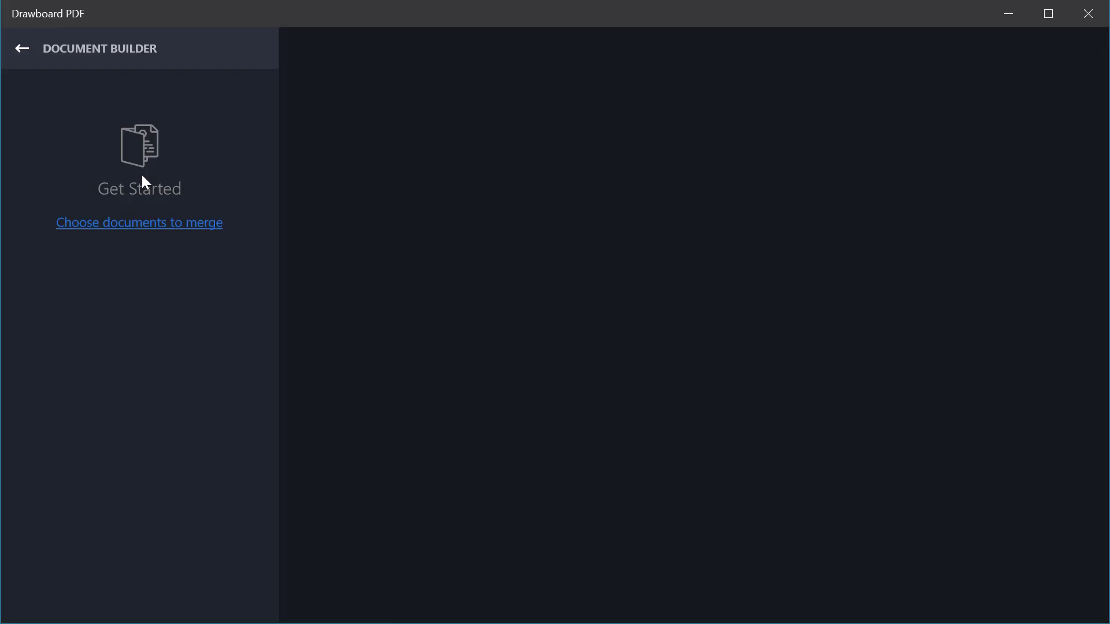
{"action": "left_click", "coordinate": [122, 235]}
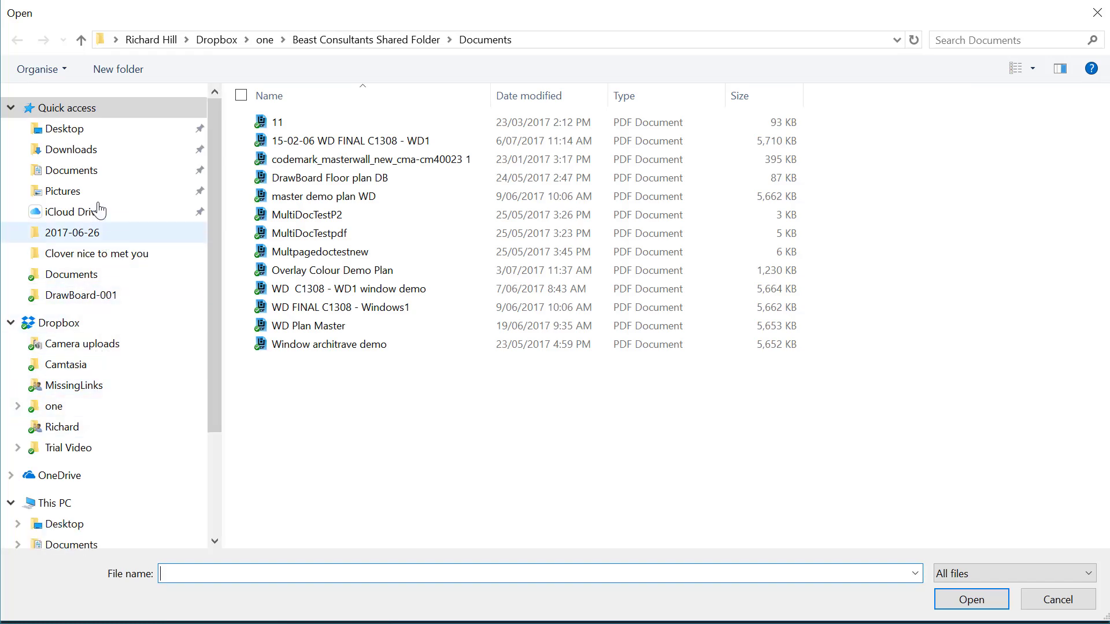
{"action": "left_click", "coordinate": [96, 177]}
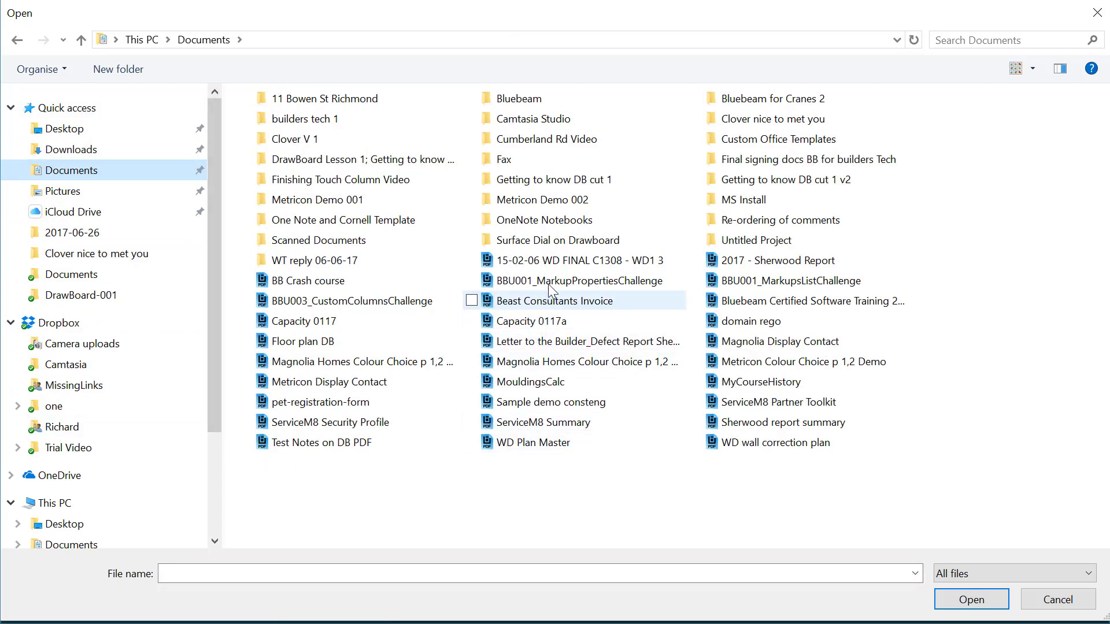
{"action": "left_click", "coordinate": [556, 343]}
{"action": "left_click", "coordinate": [973, 599]}
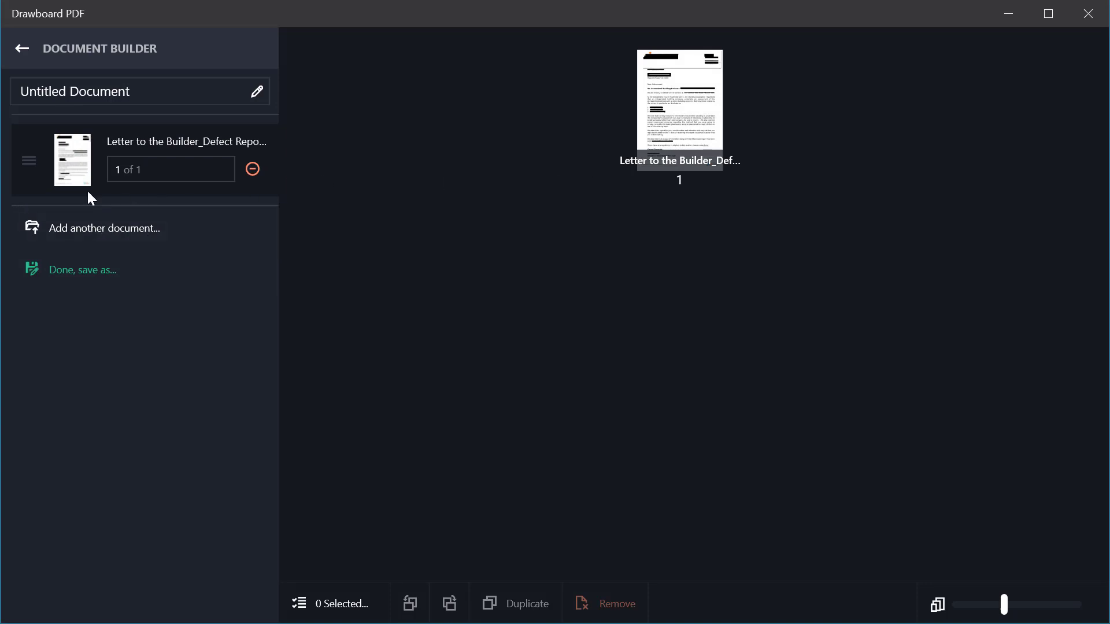
Step: Append the 24-page Sherwood report summary.pdf after the one-page letter
{"action": "left_click", "coordinate": [108, 228]}
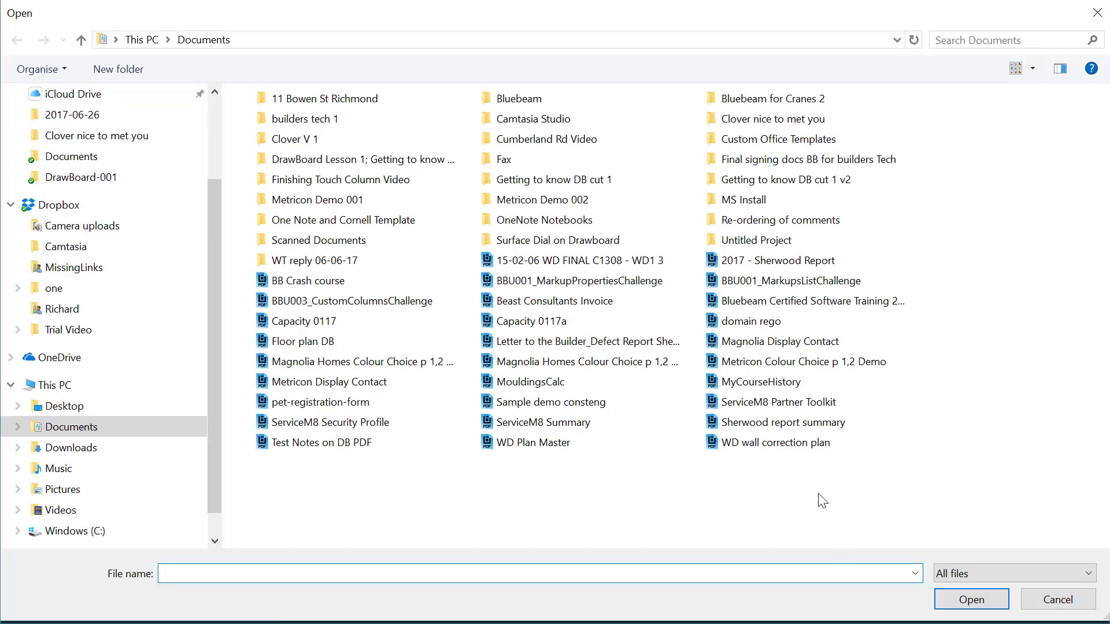
{"action": "left_click", "coordinate": [775, 423]}
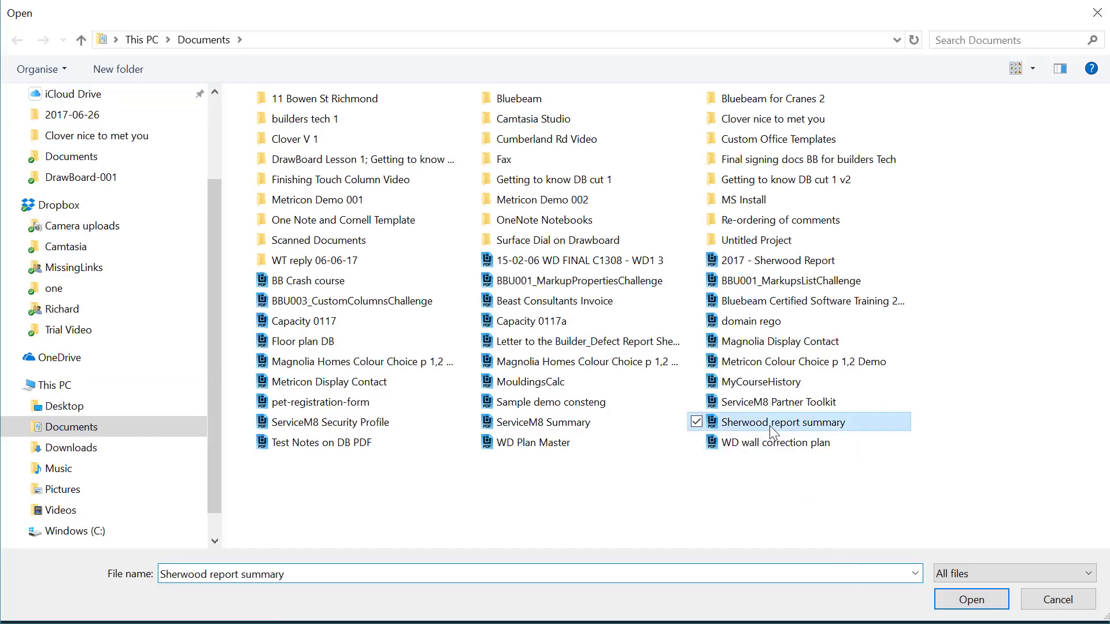
{"action": "left_click", "coordinate": [964, 602]}
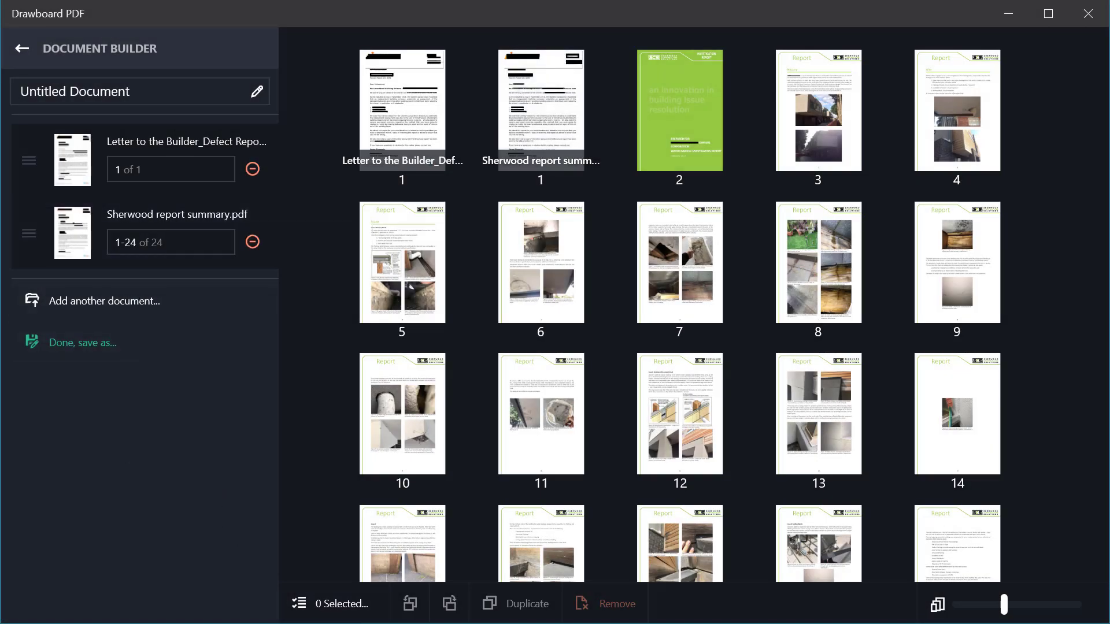
Step: Shrink the thumbnails, then move report page 23 after page 24 and green page 2 to the end
{"action": "left_click_drag", "start_coordinate": [1005, 605], "coordinate": [956, 613]}
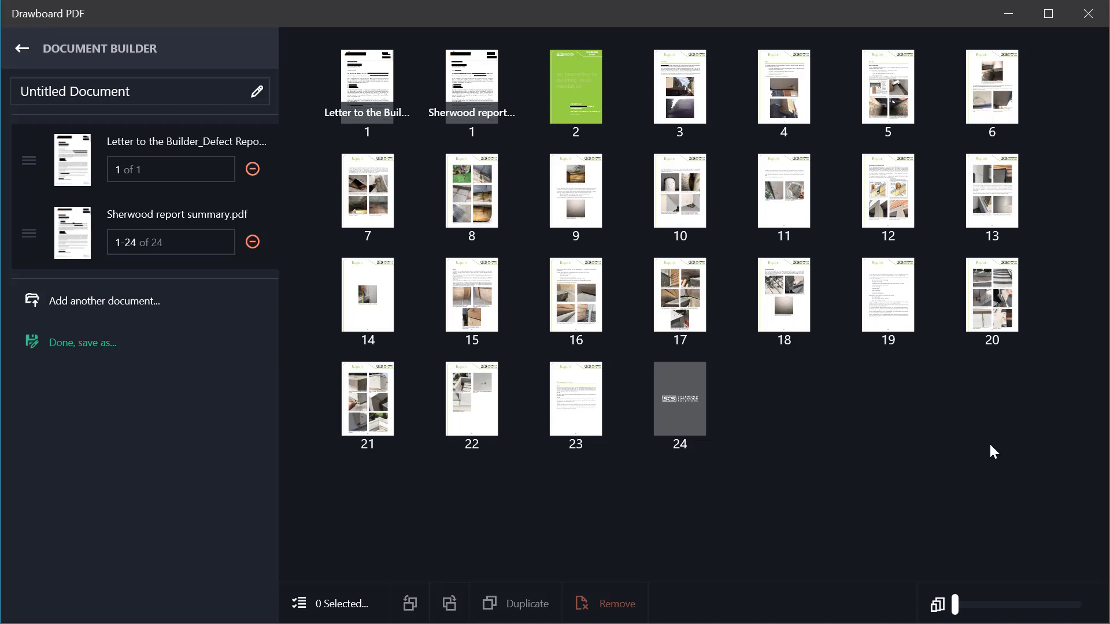
{"action": "left_click_drag", "start_coordinate": [584, 411], "coordinate": [769, 405]}
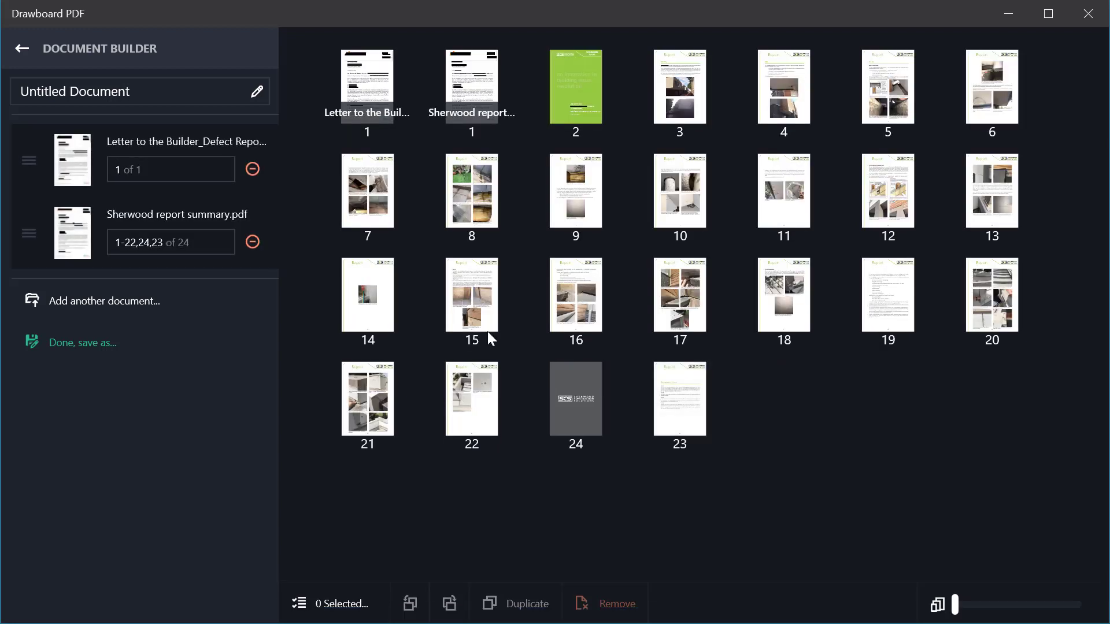
{"action": "left_click_drag", "start_coordinate": [578, 92], "coordinate": [787, 405]}
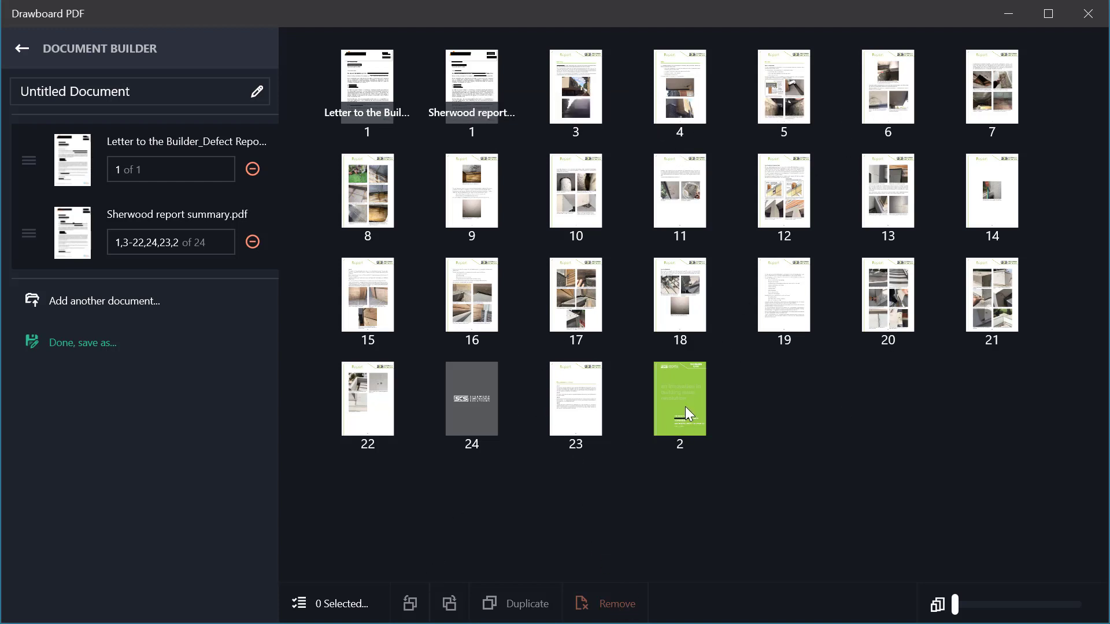
Step: Remove report pages 24 and 1, then place the green cover page right after the letter
{"action": "left_click", "coordinate": [469, 404]}
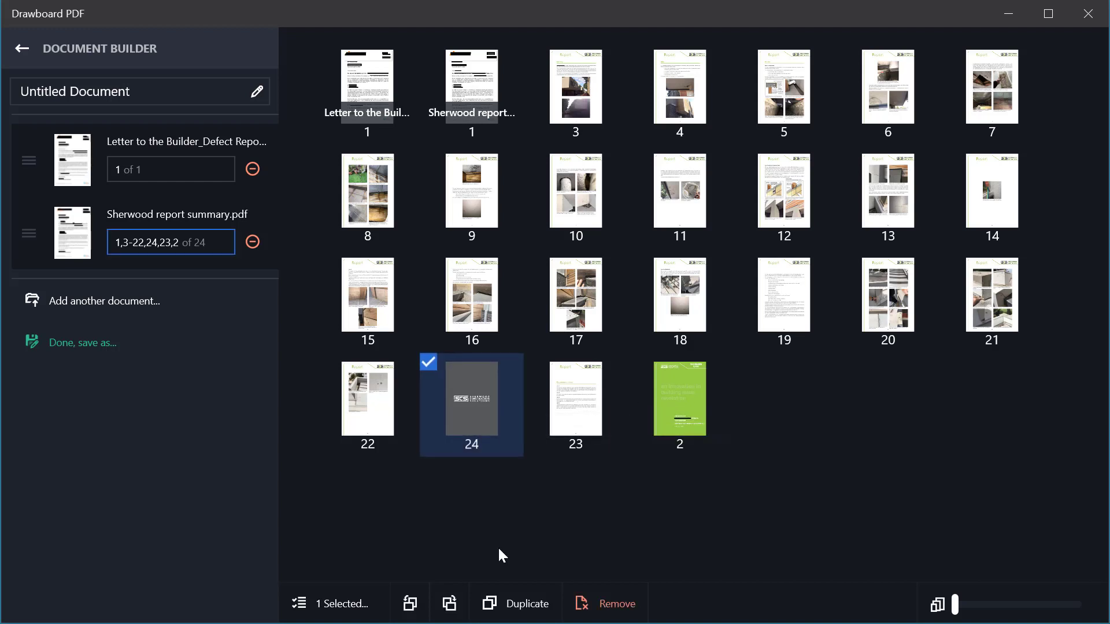
{"action": "left_click", "coordinate": [616, 604]}
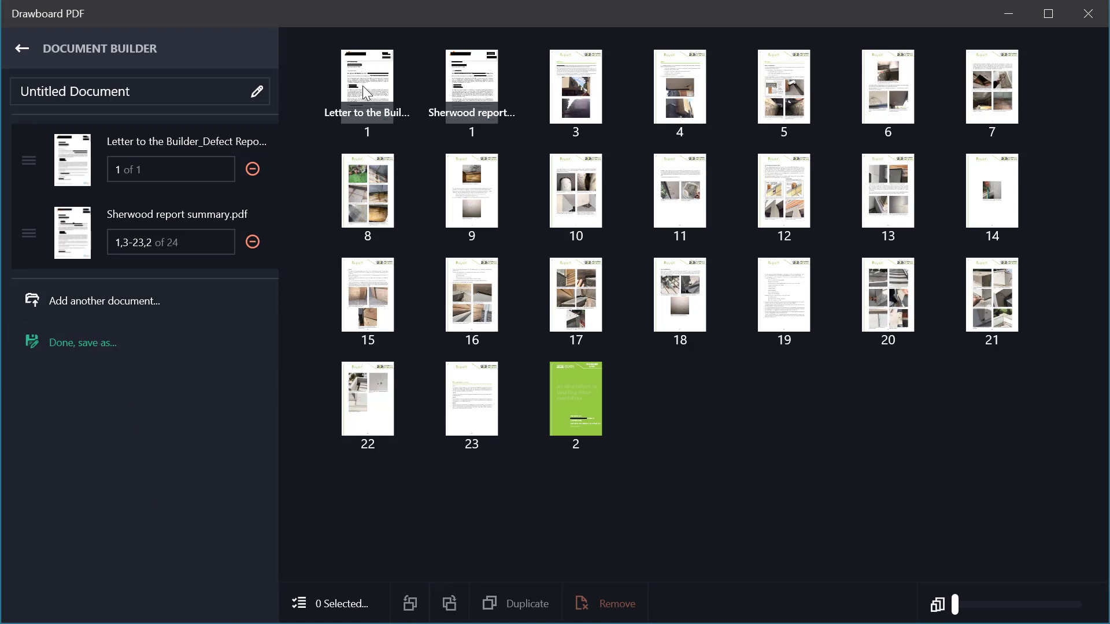
{"action": "left_click", "coordinate": [463, 119]}
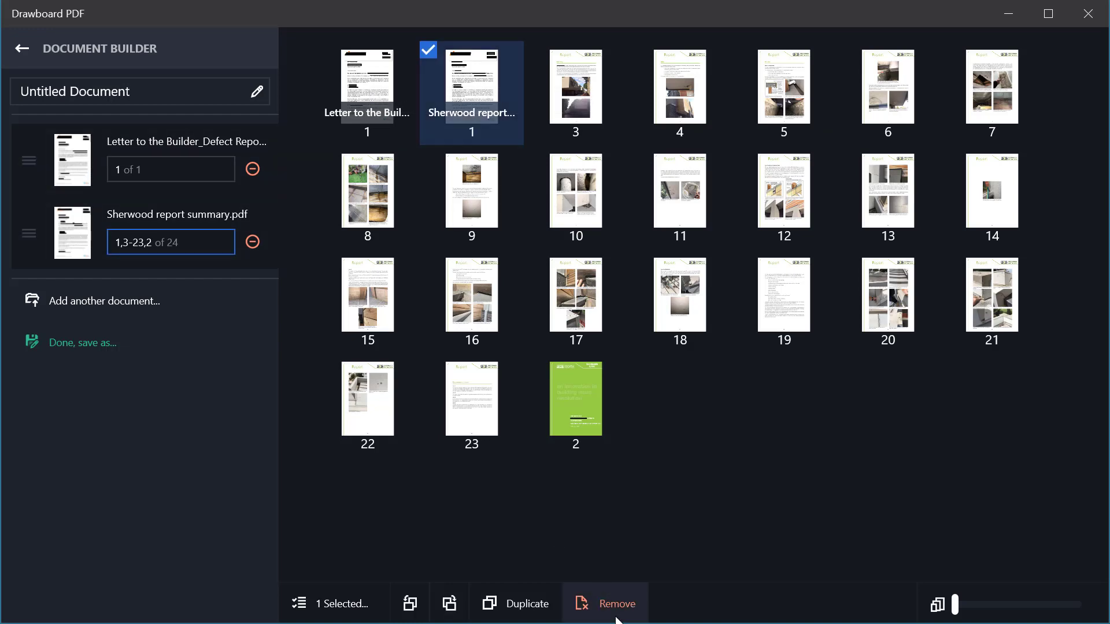
{"action": "left_click", "coordinate": [616, 607]}
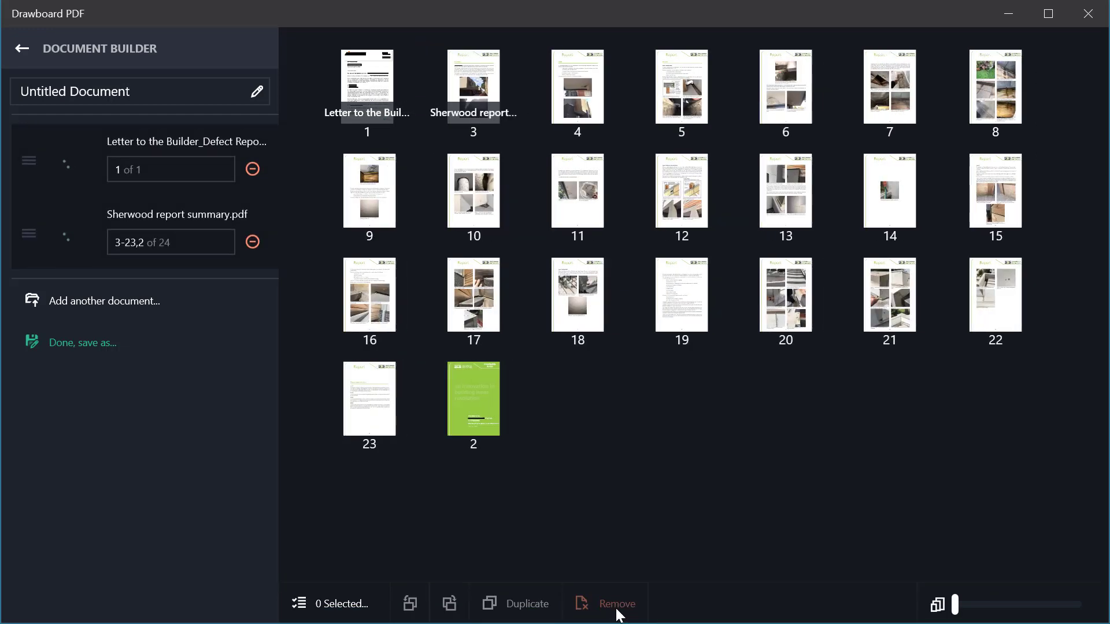
{"action": "left_click_drag", "start_coordinate": [462, 407], "coordinate": [472, 100]}
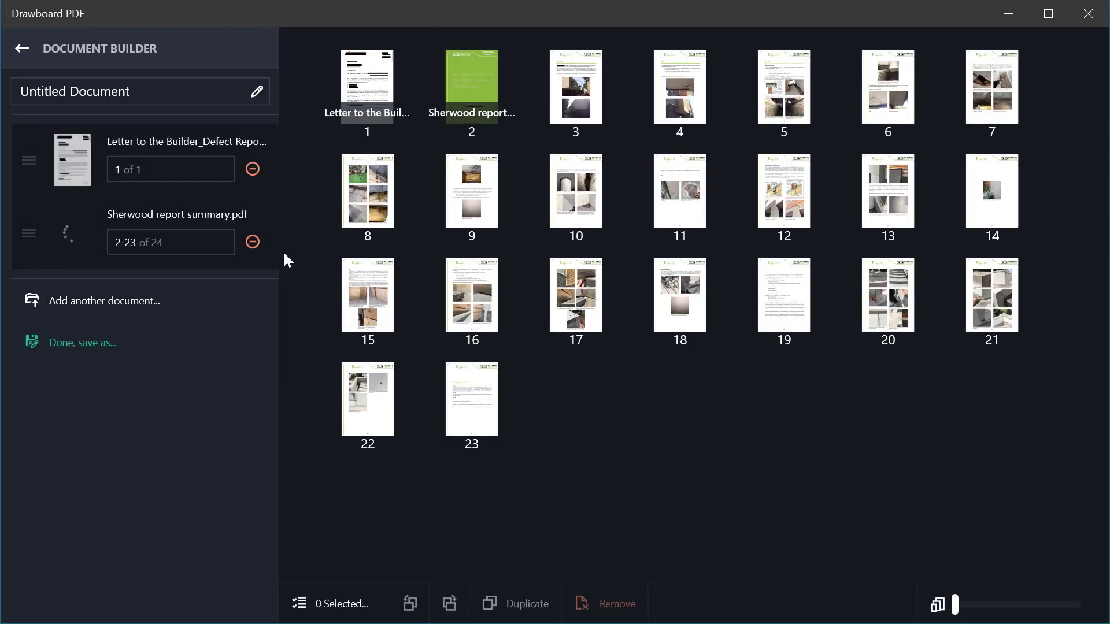
Step: Save the merged 23-page document as 'new file demo' in the DrawBoard-001 folder
{"action": "left_click", "coordinate": [90, 342]}
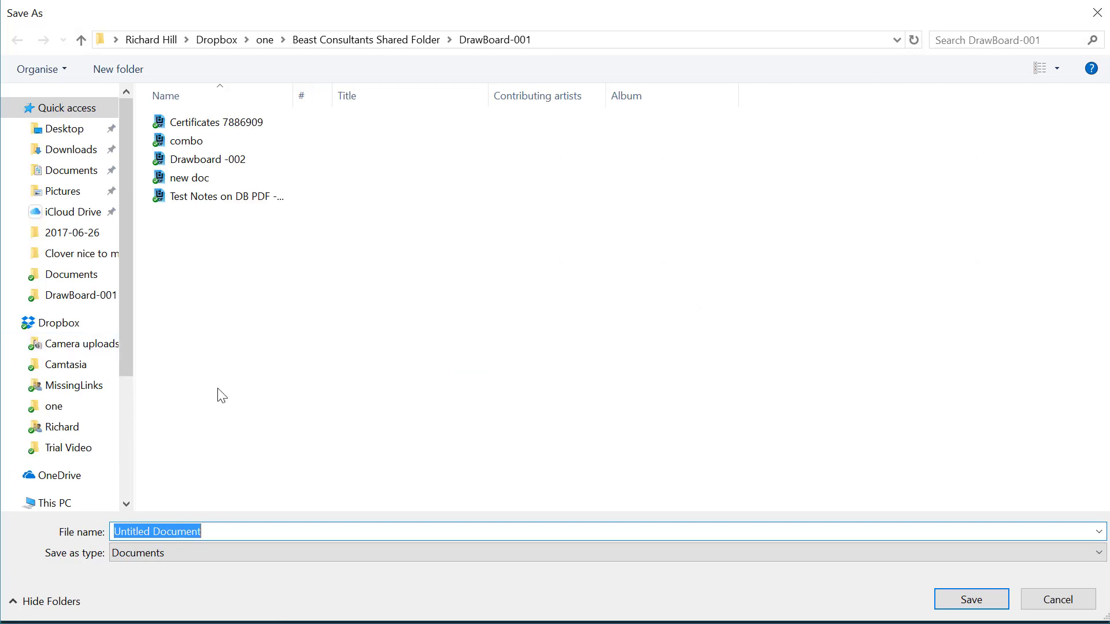
{"action": "key", "text": "BackSpace"}
{"action": "type", "text": "new"}
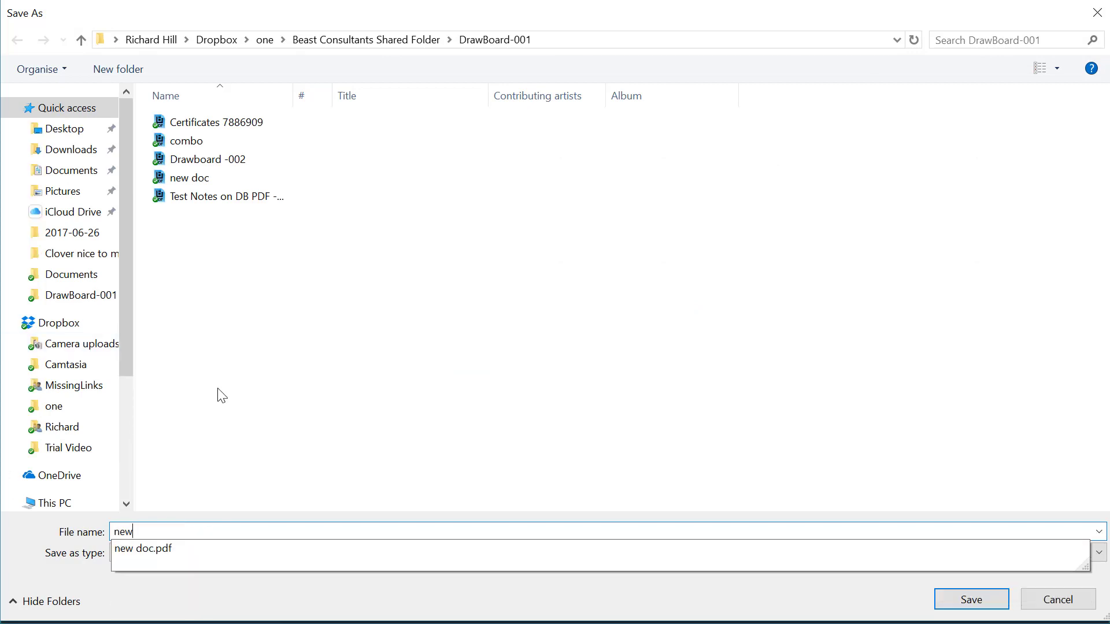
{"action": "type", "text": " file dem"}
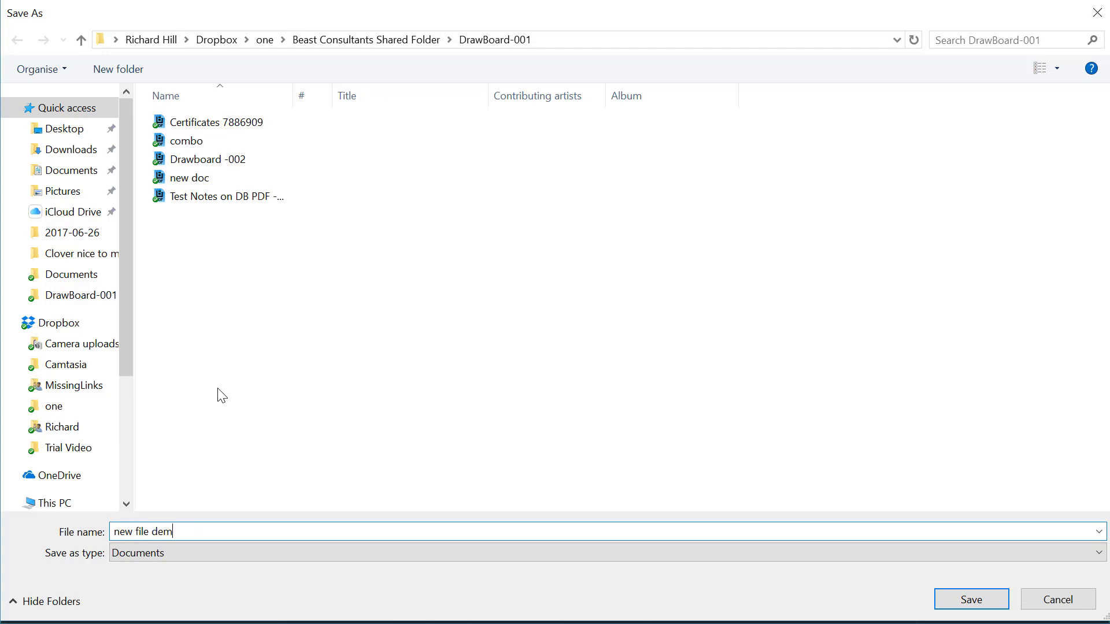
{"action": "type", "text": "o"}
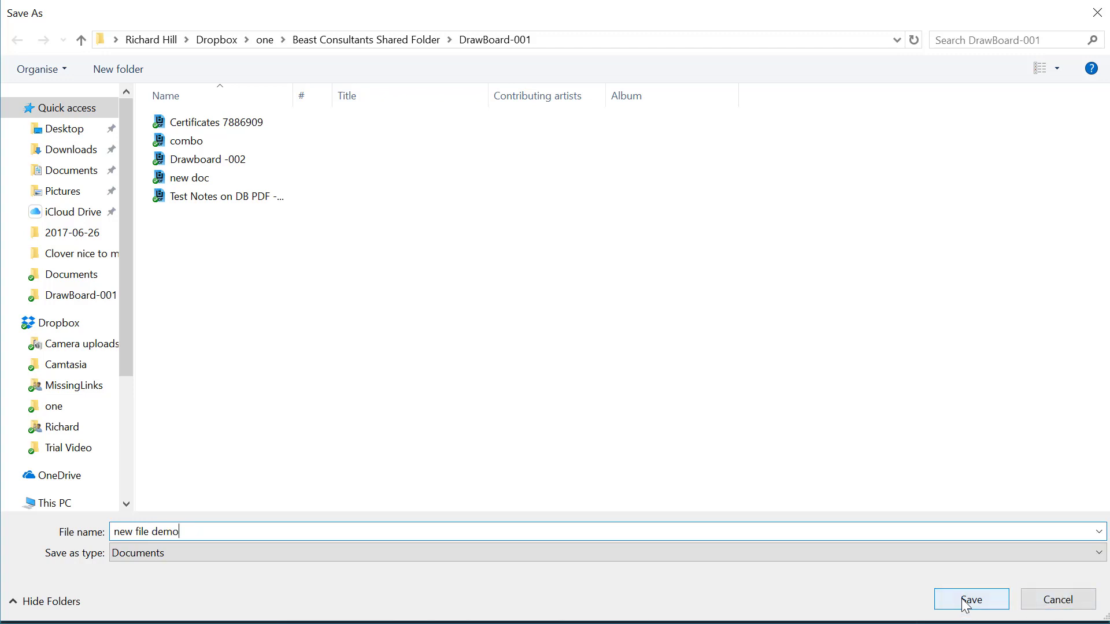
{"action": "left_click", "coordinate": [972, 601]}
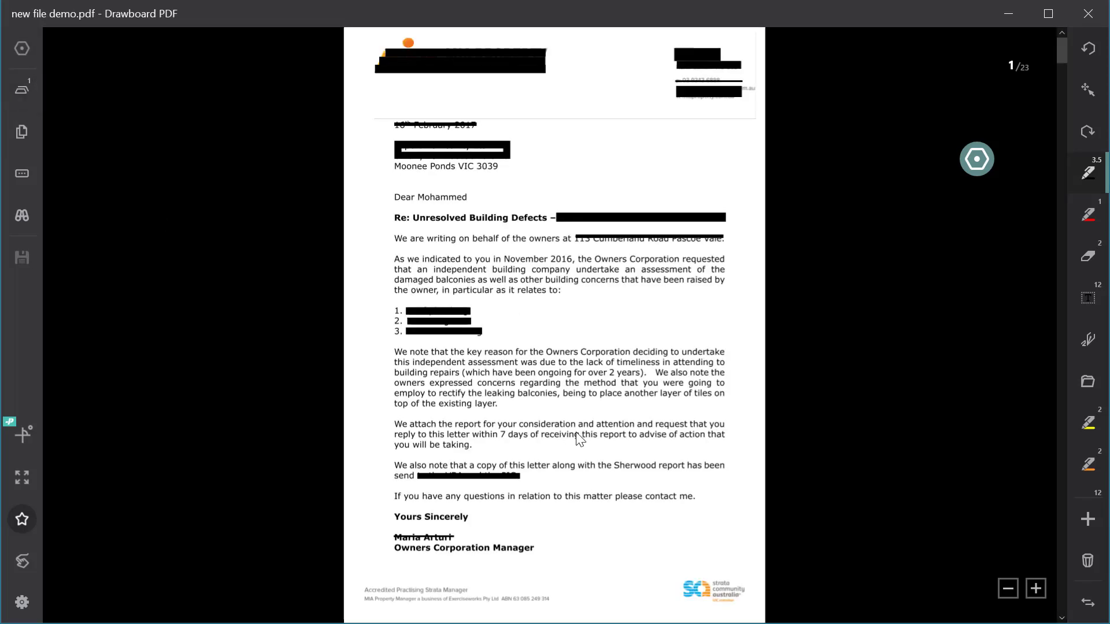
Step: Close the new file demo document from the open-documents list
{"action": "left_click", "coordinate": [22, 128]}
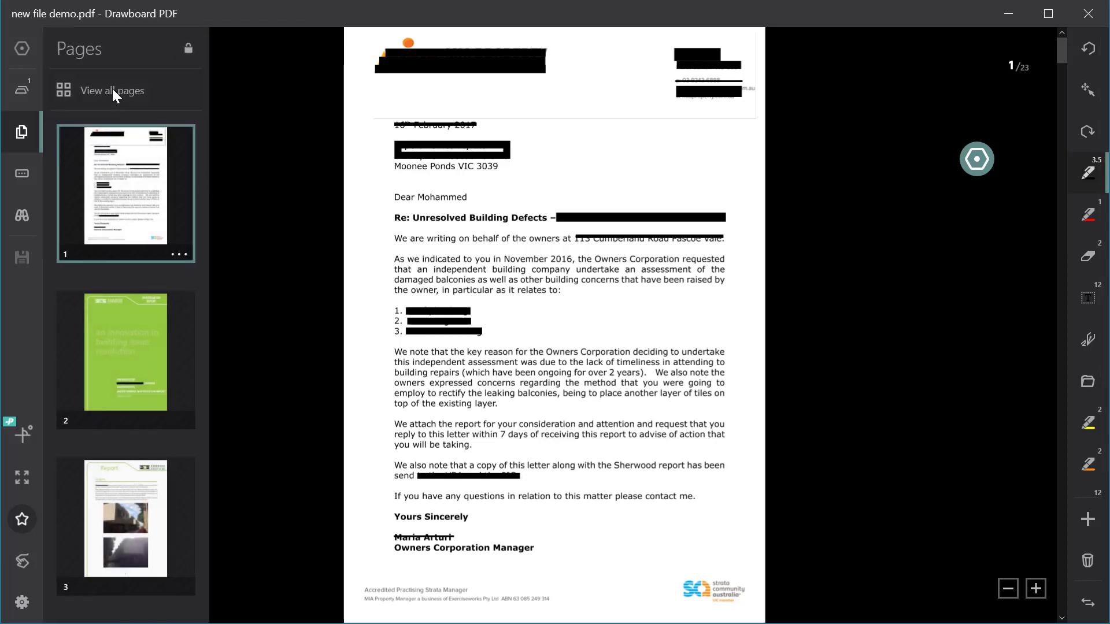
{"action": "key", "text": "ctrl+tab"}
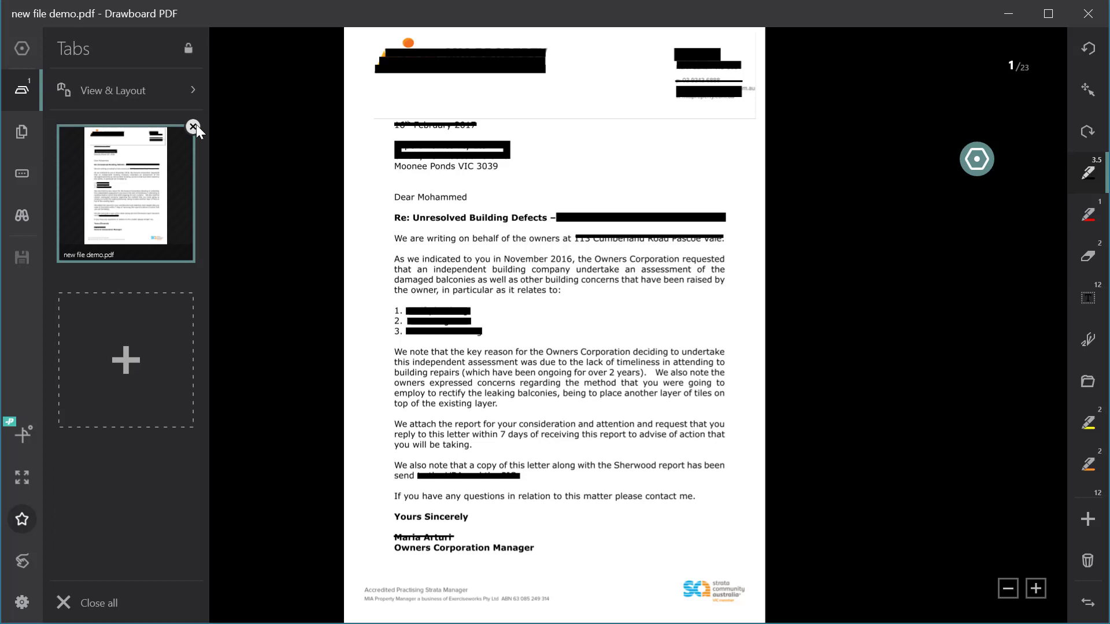
{"action": "left_click", "coordinate": [193, 126]}
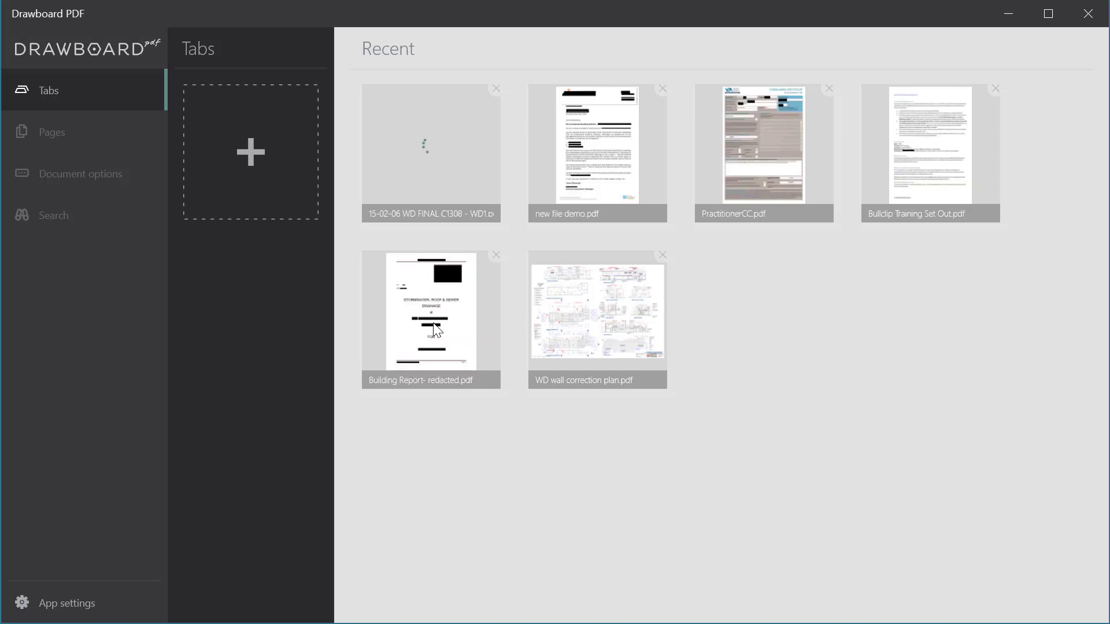
Step: Open the 15-02-06 WD FINAL C1308 - WD1 plan, review its page thumbnails, and switch to Select
{"action": "left_click", "coordinate": [381, 209]}
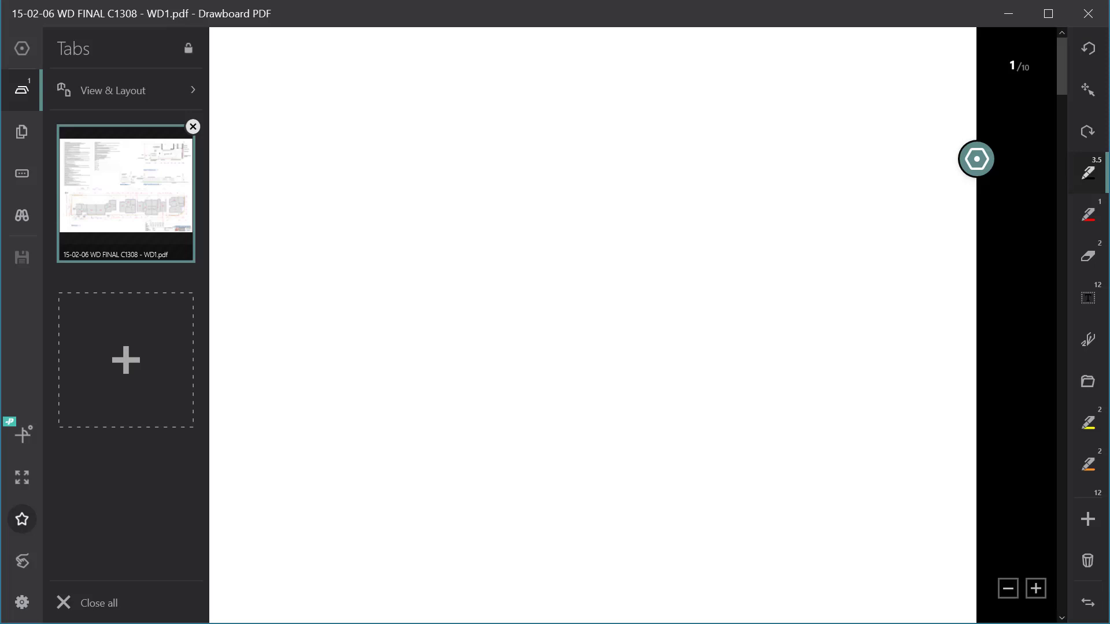
{"action": "left_click", "coordinate": [21, 133]}
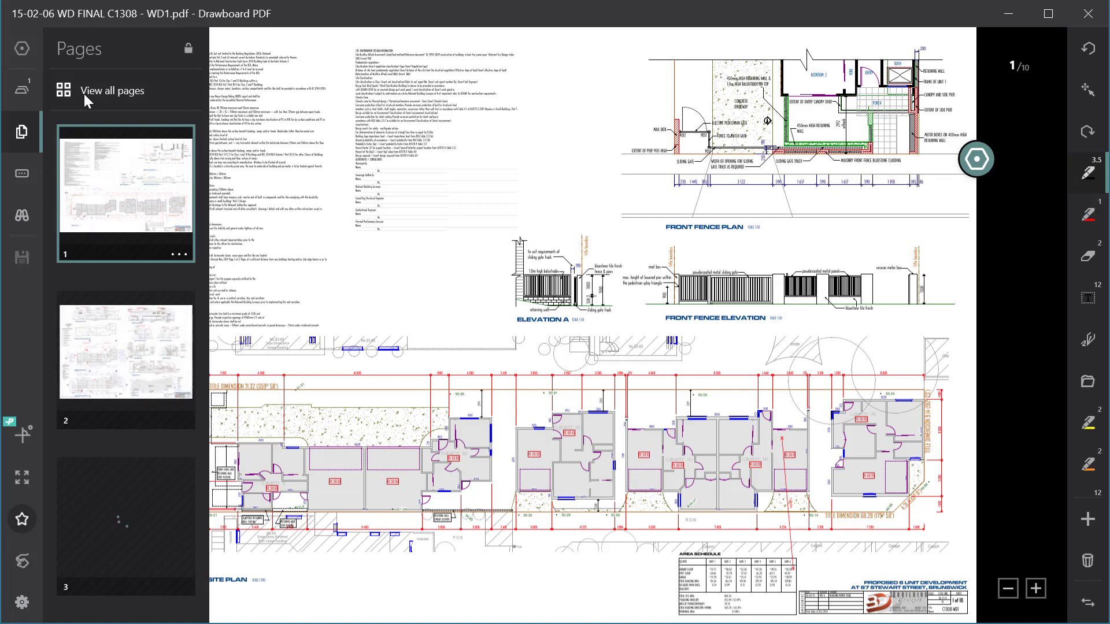
{"action": "left_click", "coordinate": [12, 136]}
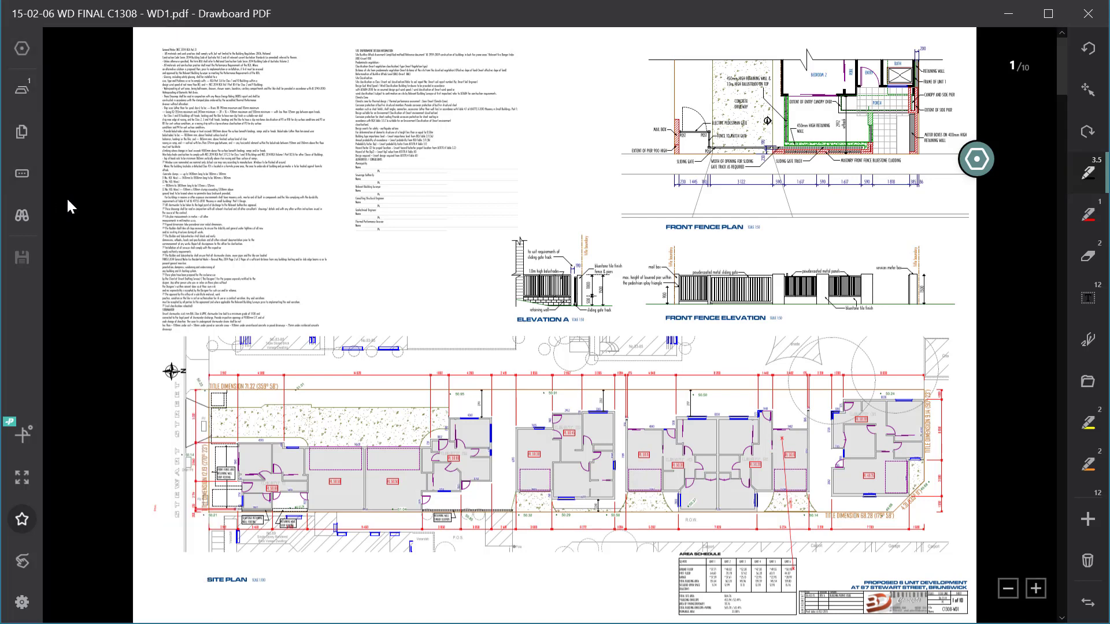
{"action": "left_click", "coordinate": [1081, 86]}
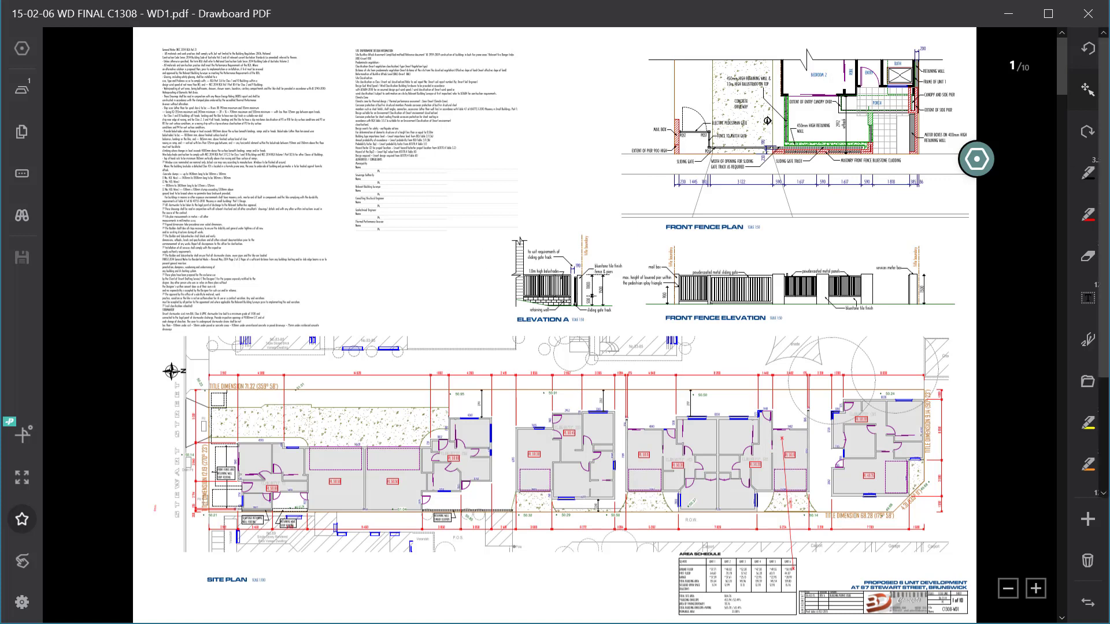
Step: Use the radial menu's Scroll option to move down through the plan set to page 3
{"action": "right_click", "coordinate": [543, 150]}
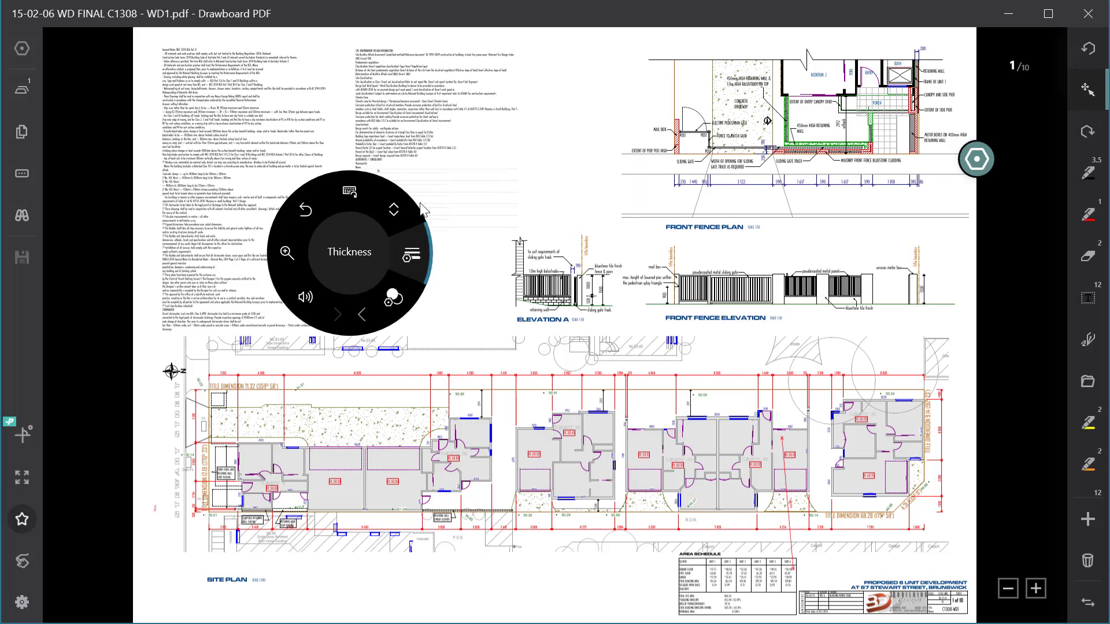
{"action": "scroll", "coordinate": [560, 114], "scroll_direction": "down", "scroll_amount": 1}
{"action": "scroll", "coordinate": [622, 78], "scroll_direction": "up", "scroll_amount": 2}
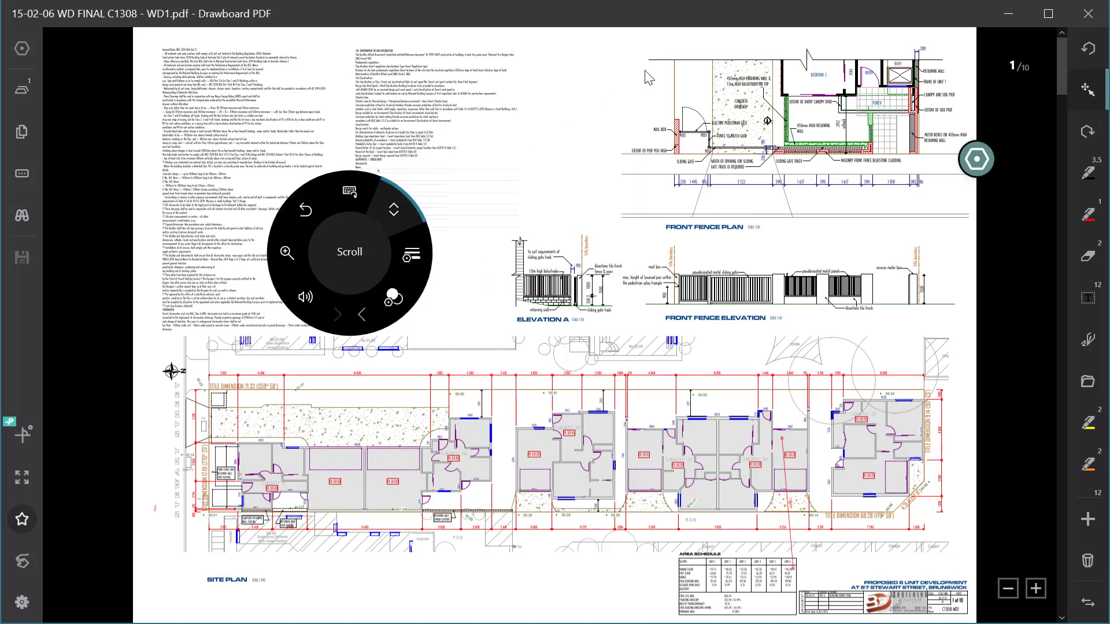
{"action": "left_click", "coordinate": [649, 77]}
{"action": "scroll", "coordinate": [557, 317], "scroll_direction": "down", "scroll_amount": 3}
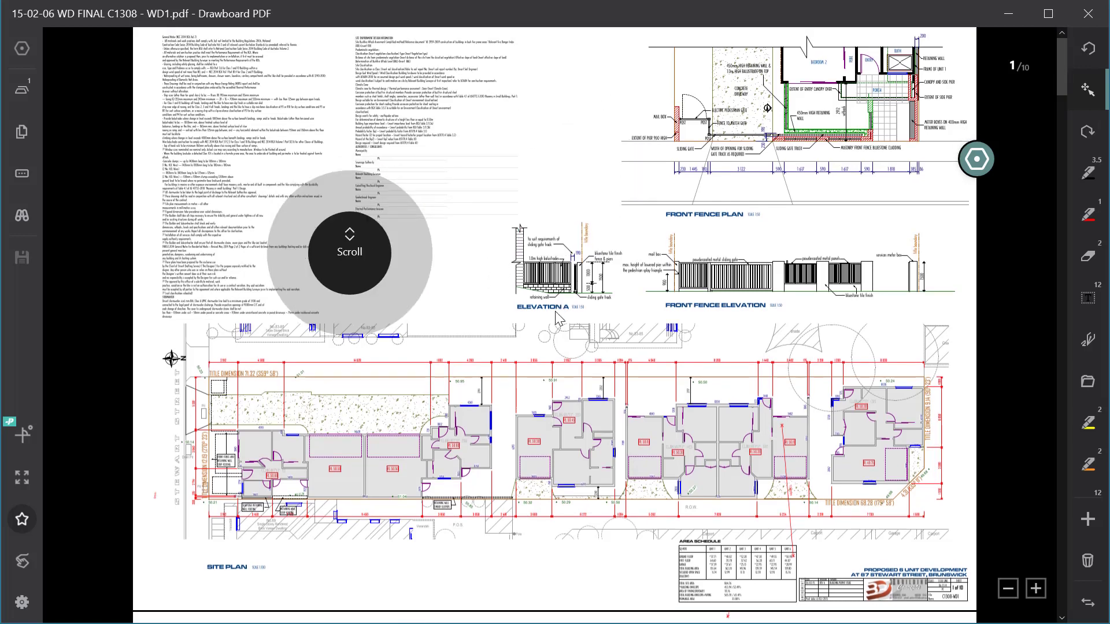
{"action": "scroll", "coordinate": [557, 316], "scroll_direction": "down", "scroll_amount": 4}
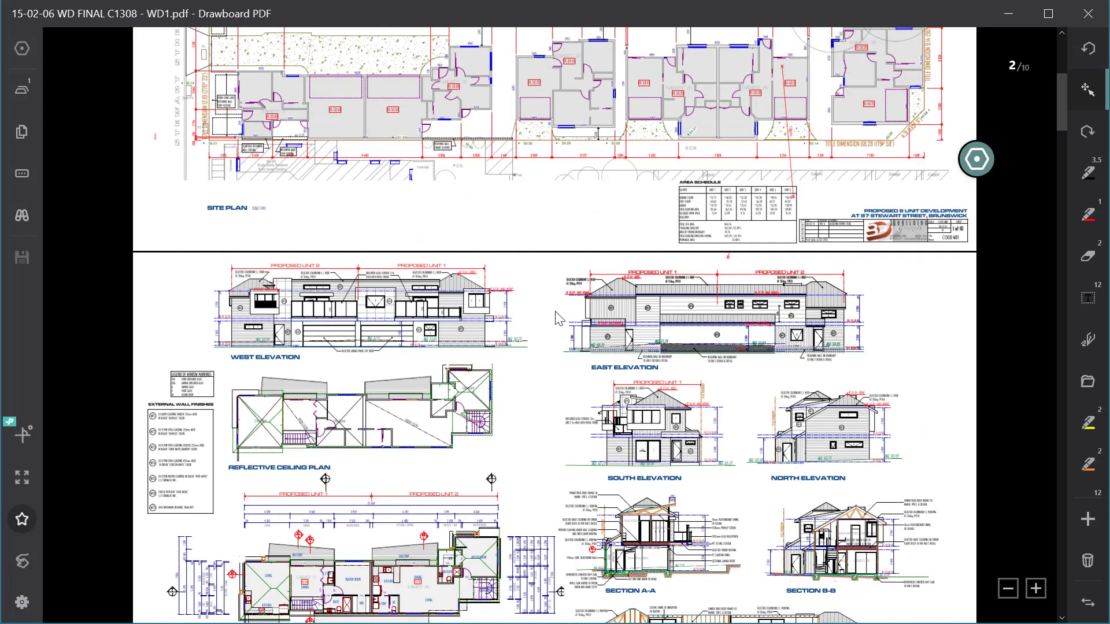
{"action": "scroll", "coordinate": [557, 316], "scroll_direction": "down", "scroll_amount": 6}
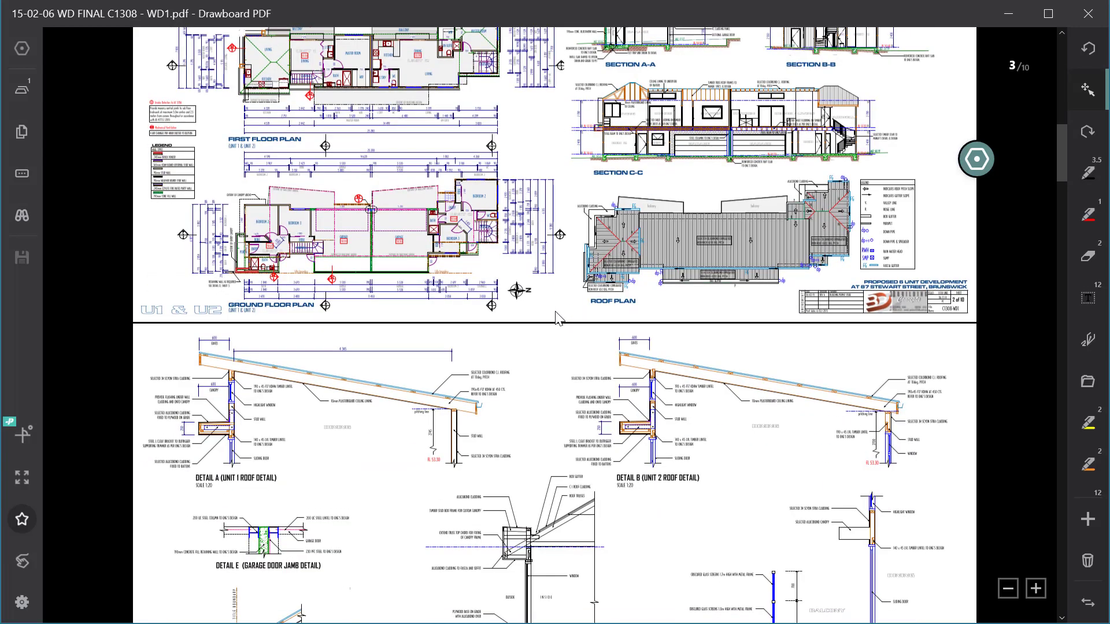
{"action": "scroll", "coordinate": [557, 316], "scroll_direction": "down", "scroll_amount": 2}
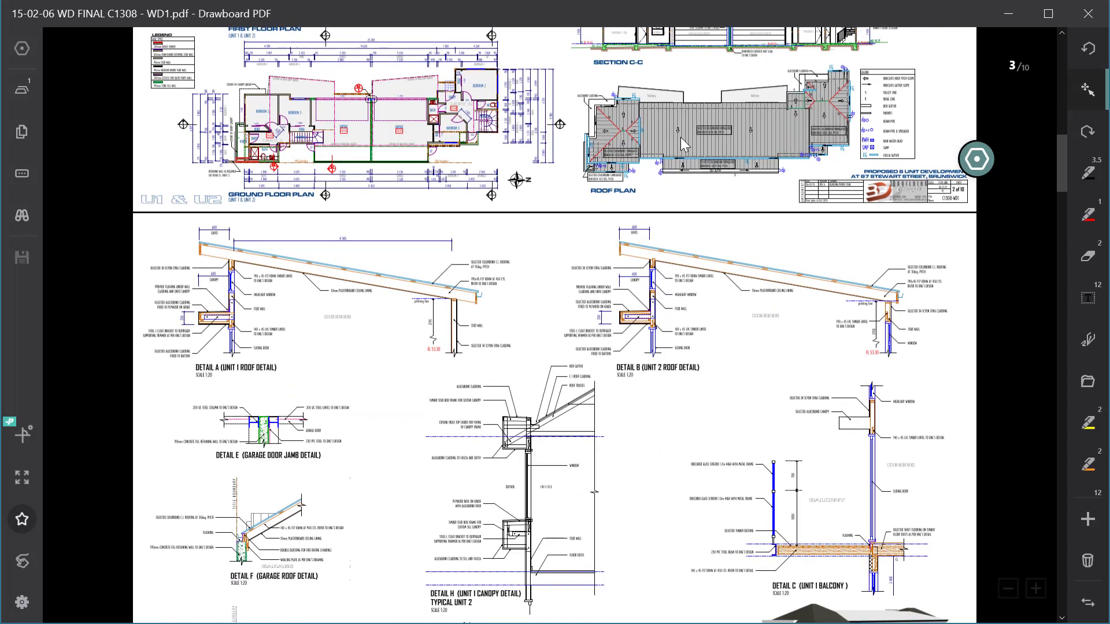
{"action": "scroll", "coordinate": [960, 269], "scroll_direction": "down", "scroll_amount": 1}
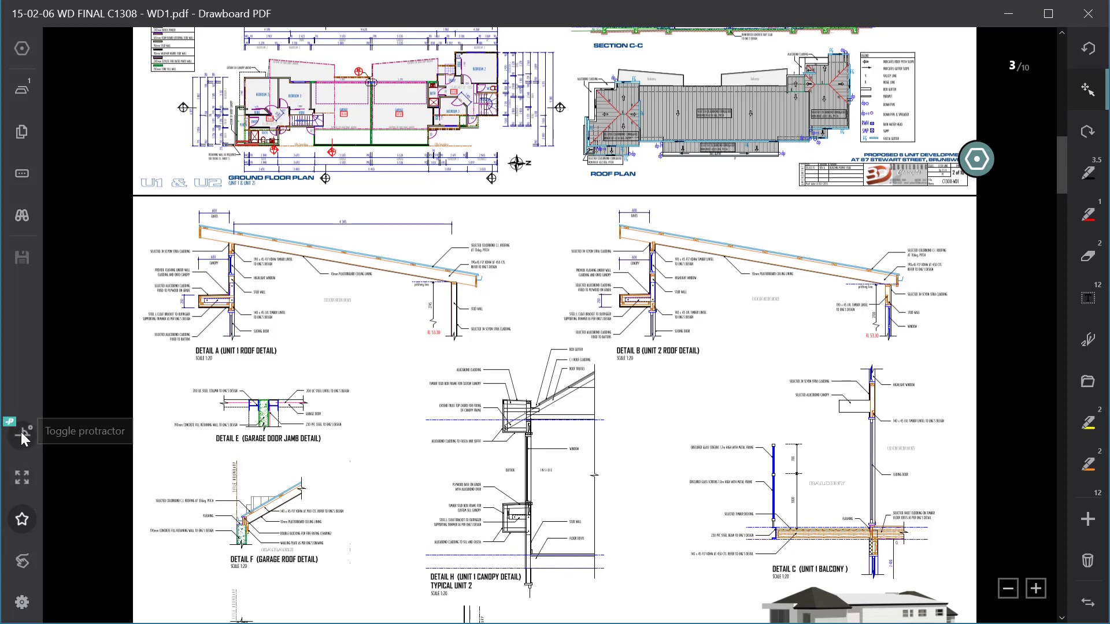
Step: Show the protractor ruler, drag it onto Detail H, and start rotating it
{"action": "left_click", "coordinate": [20, 432]}
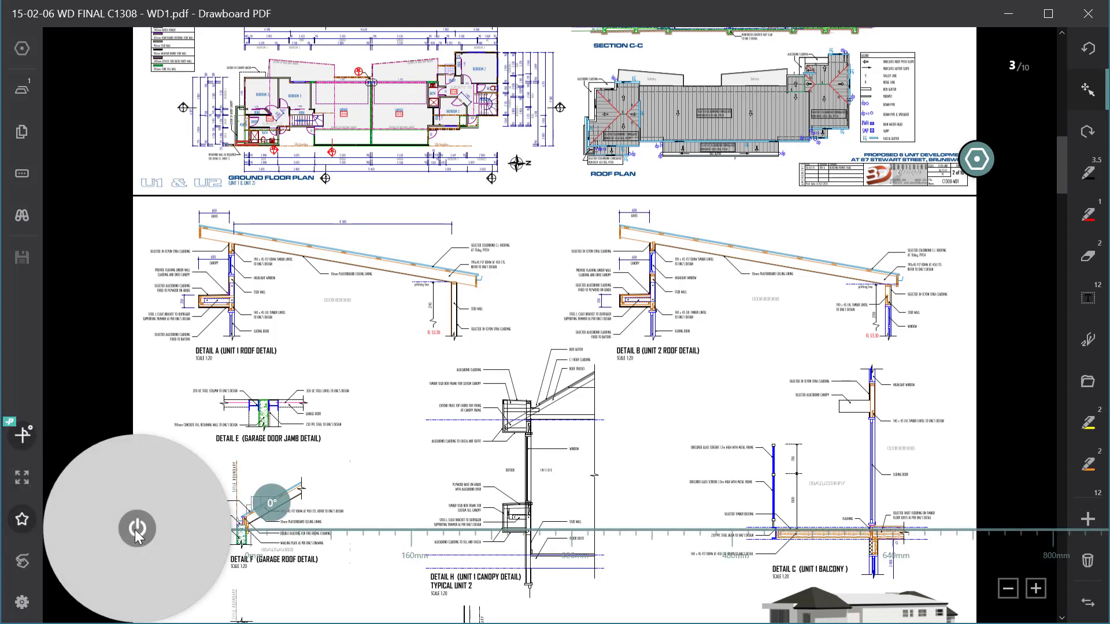
{"action": "left_click_drag", "start_coordinate": [154, 508], "coordinate": [442, 446]}
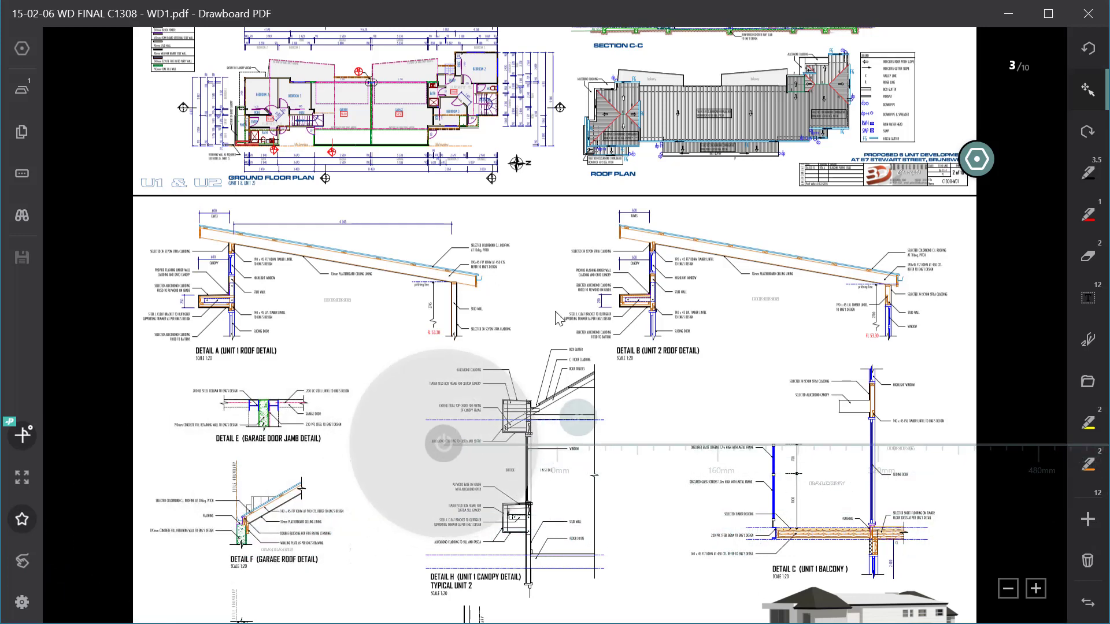
{"action": "left_click", "coordinate": [443, 450]}
{"action": "scroll", "coordinate": [443, 450], "scroll_direction": "down", "scroll_amount": 2}
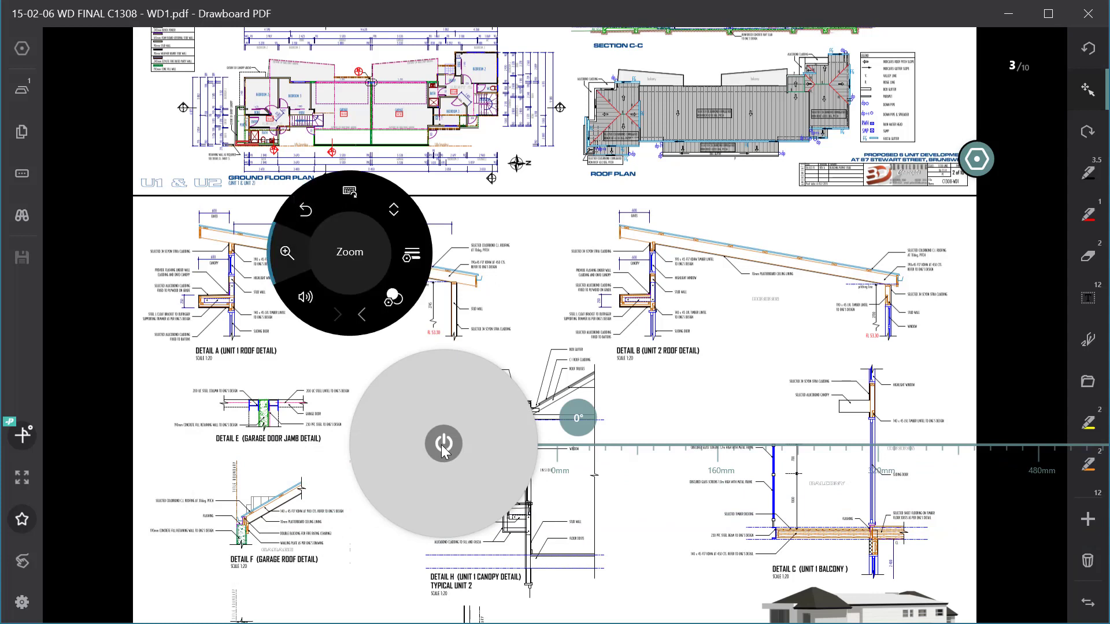
{"action": "scroll", "coordinate": [443, 450], "scroll_direction": "down", "scroll_amount": 4}
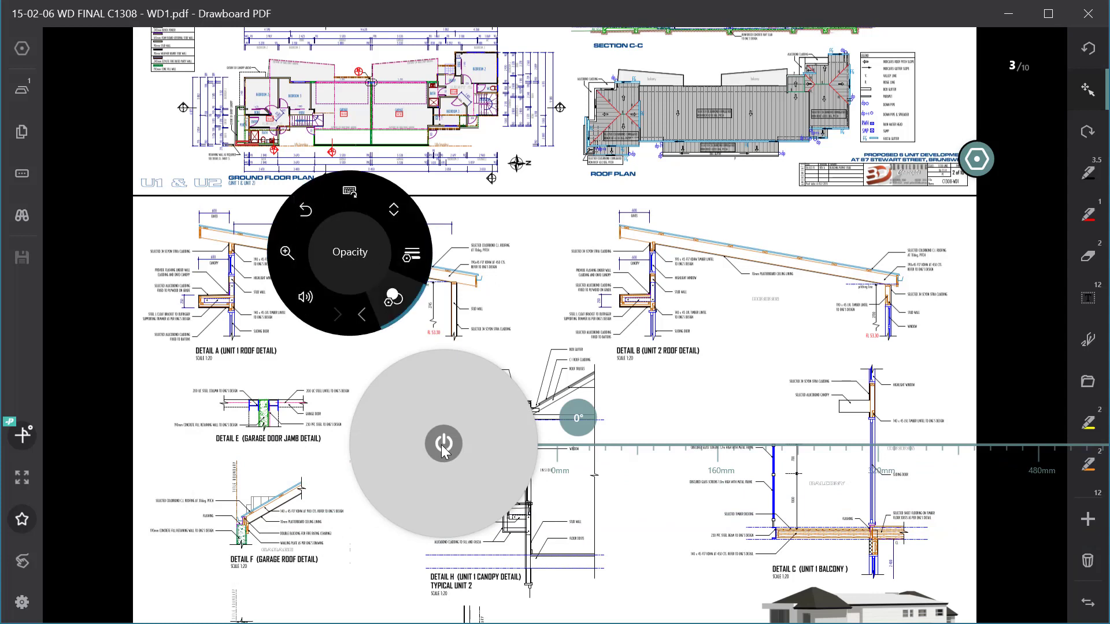
{"action": "scroll", "coordinate": [443, 450], "scroll_direction": "down", "scroll_amount": 1}
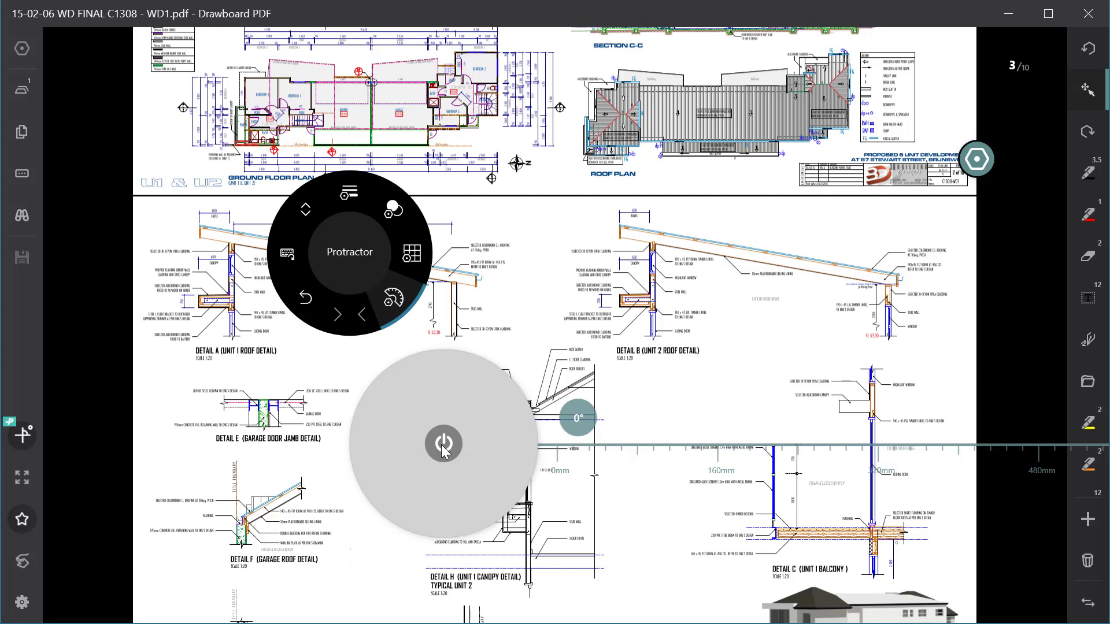
{"action": "left_click", "coordinate": [444, 450]}
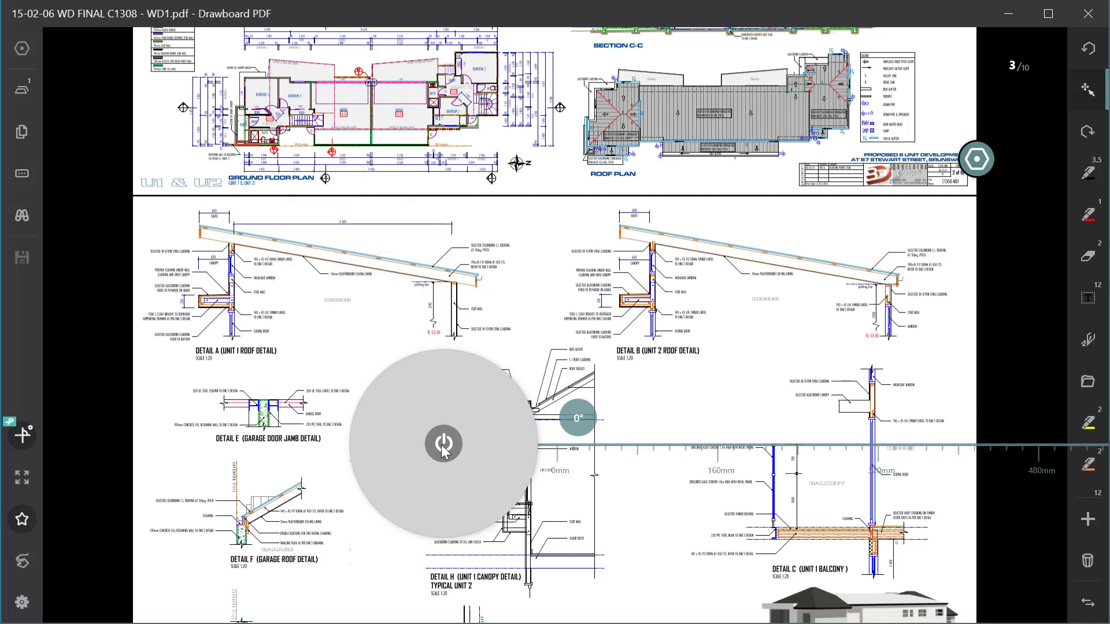
{"action": "scroll", "coordinate": [444, 451], "scroll_direction": "down", "scroll_amount": 5}
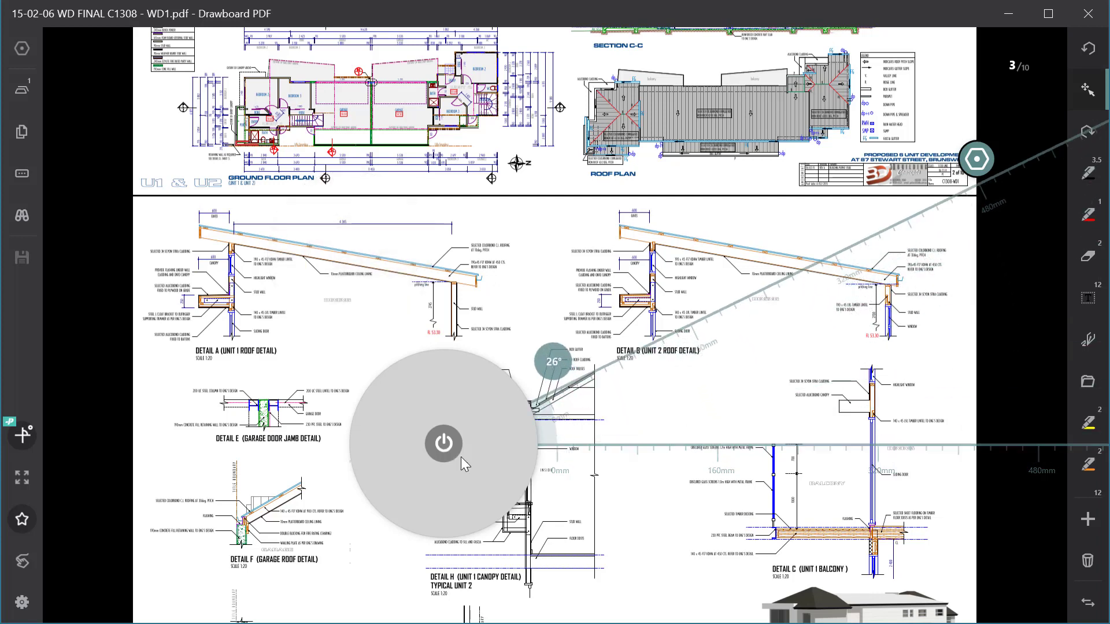
Step: Reset the ruler and fine-tune it to 30° along the canopy roof slope
{"action": "left_click", "coordinate": [444, 450]}
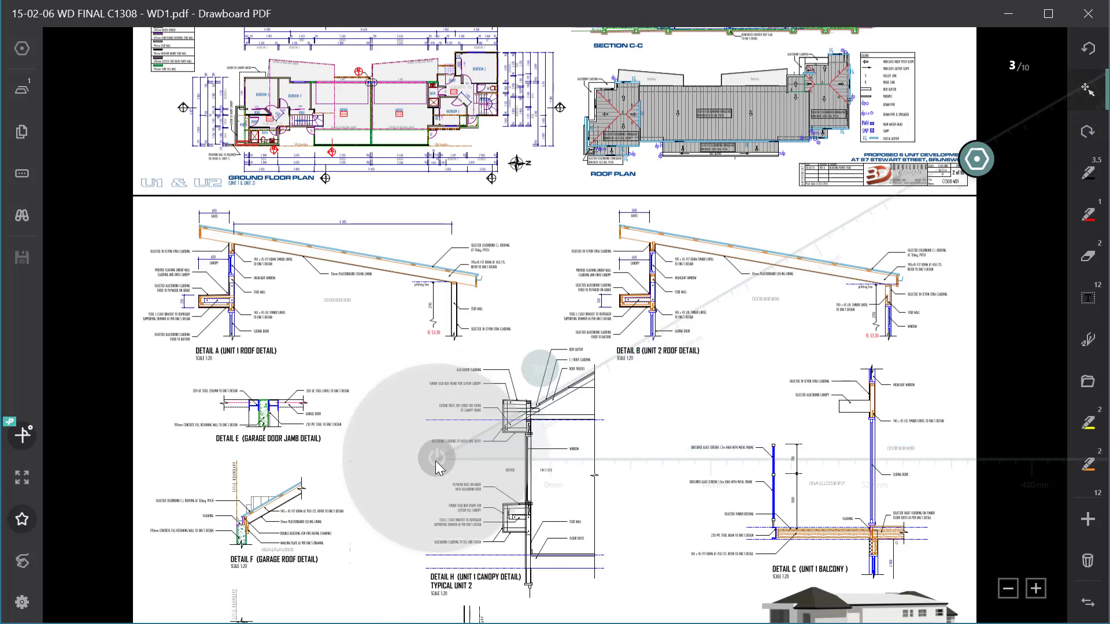
{"action": "left_click", "coordinate": [436, 458]}
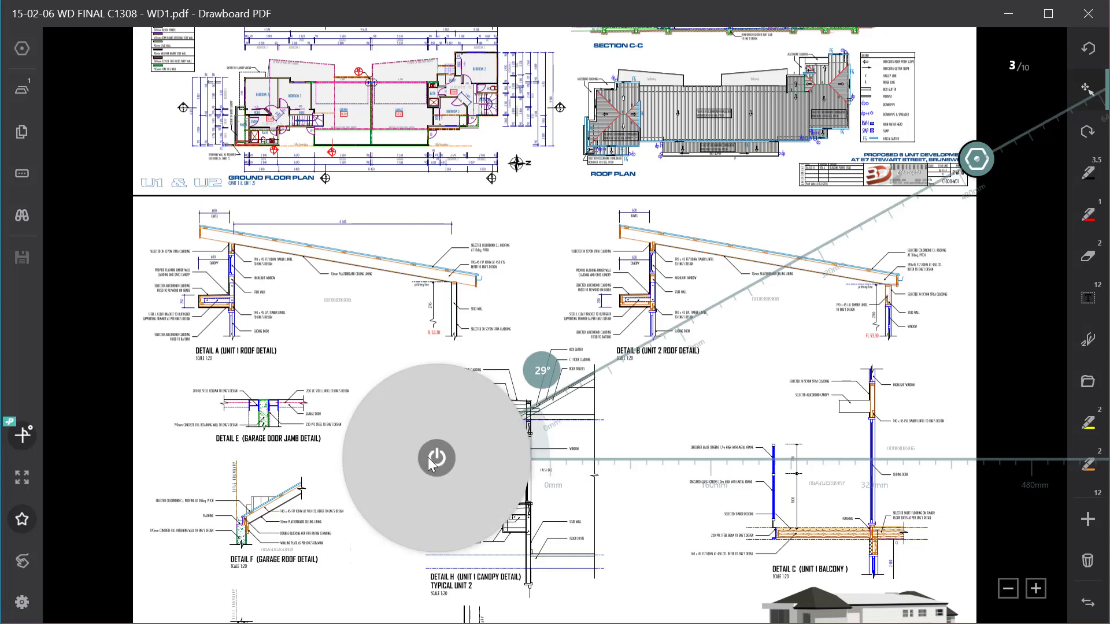
{"action": "scroll", "coordinate": [430, 463], "scroll_direction": "up", "scroll_amount": 2}
{"action": "scroll", "coordinate": [431, 462], "scroll_direction": "down", "scroll_amount": 1}
{"action": "left_click_drag", "start_coordinate": [432, 458], "coordinate": [442, 458]}
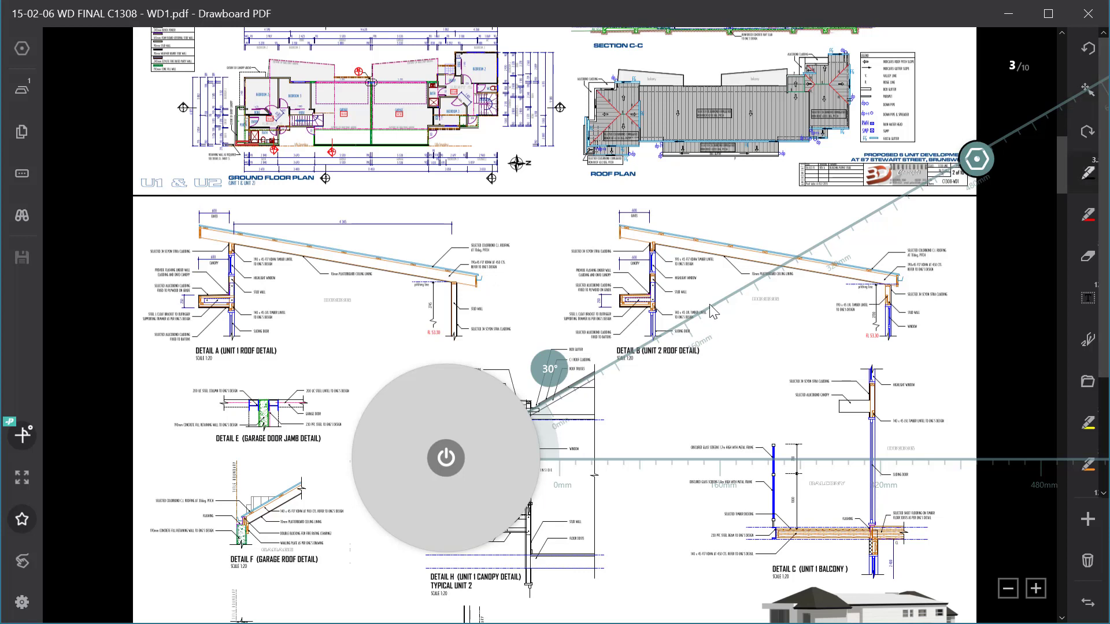
Step: Ink a 30° line along the canopy slope and a horizontal line along the ruler, then dismiss it
{"action": "left_click_drag", "start_coordinate": [712, 306], "coordinate": [502, 423]}
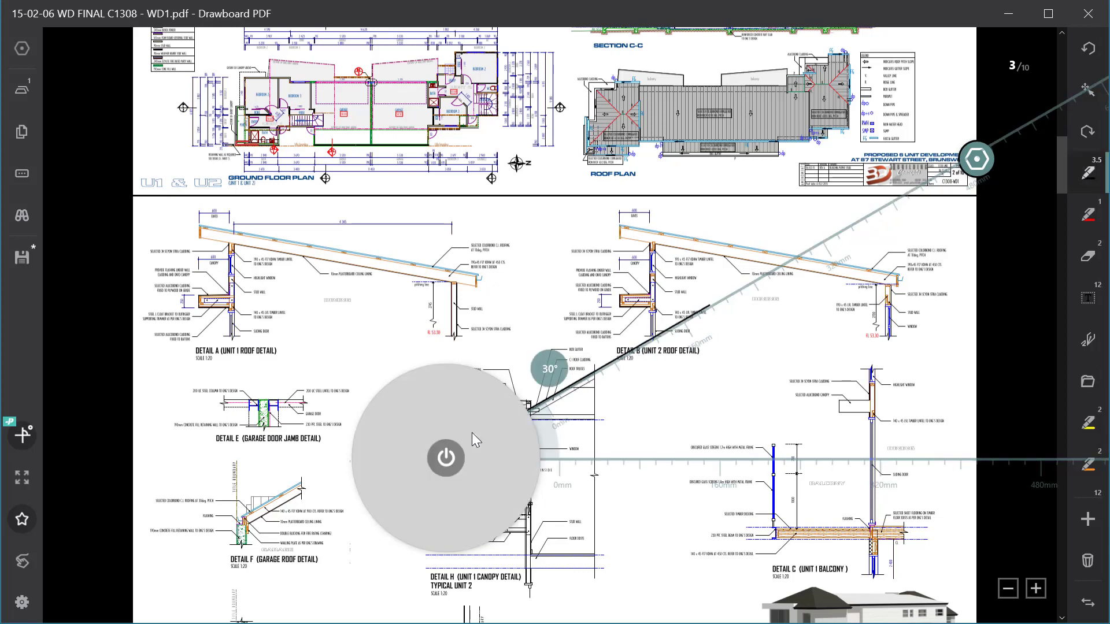
{"action": "left_click_drag", "start_coordinate": [671, 460], "coordinate": [433, 463]}
{"action": "left_click", "coordinate": [446, 459]}
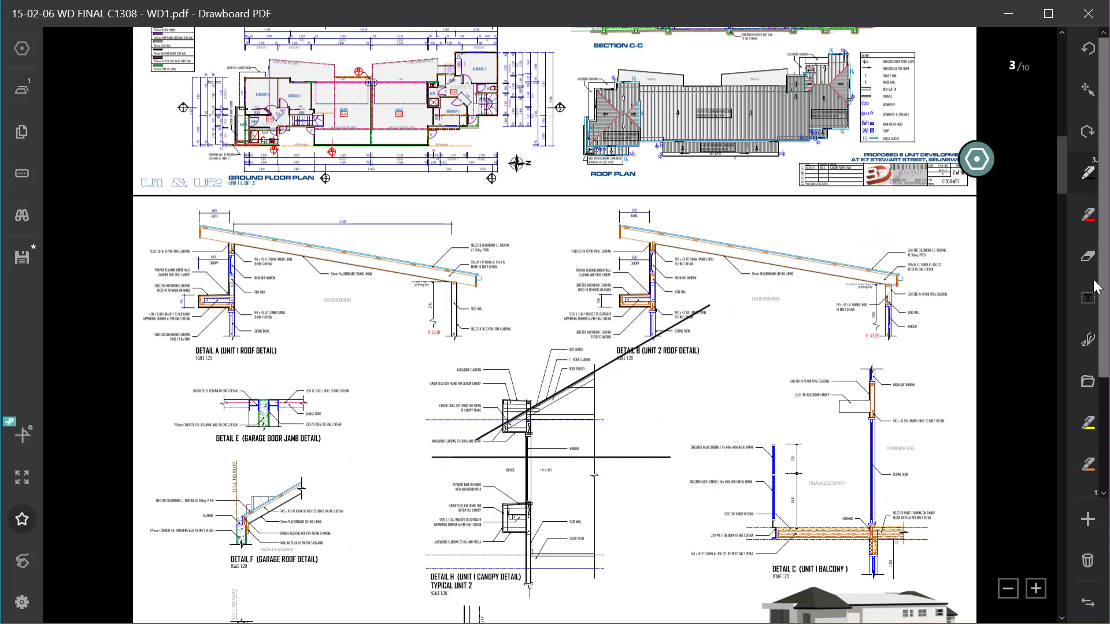
Step: Delete the horizontal line and the diagonal ruler stroke across Detail H
{"action": "left_click", "coordinate": [609, 462]}
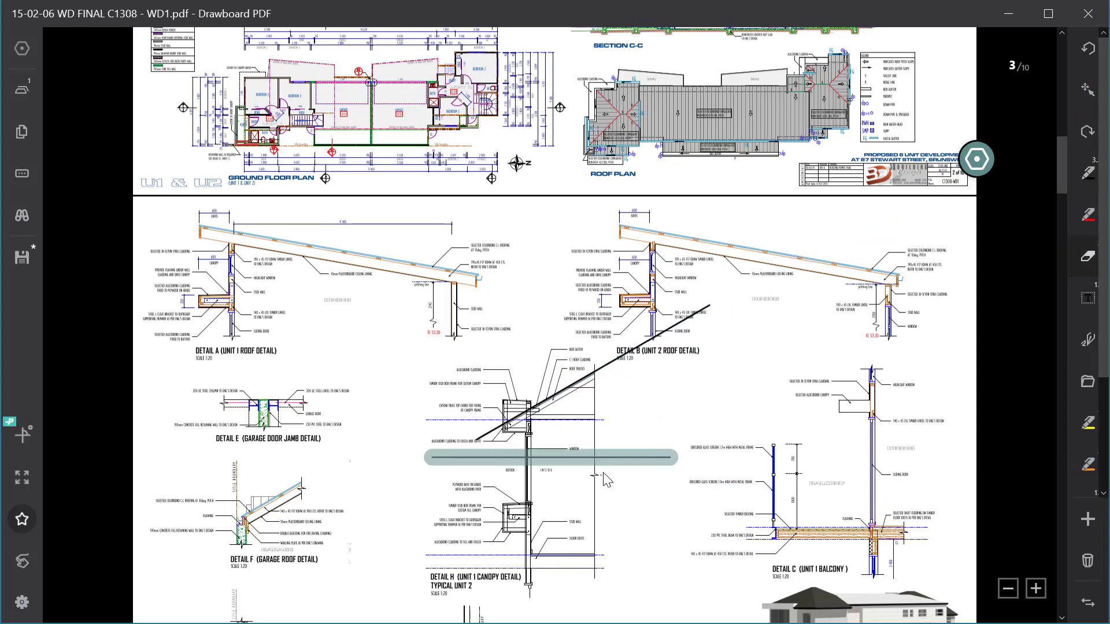
{"action": "left_click", "coordinate": [1088, 260]}
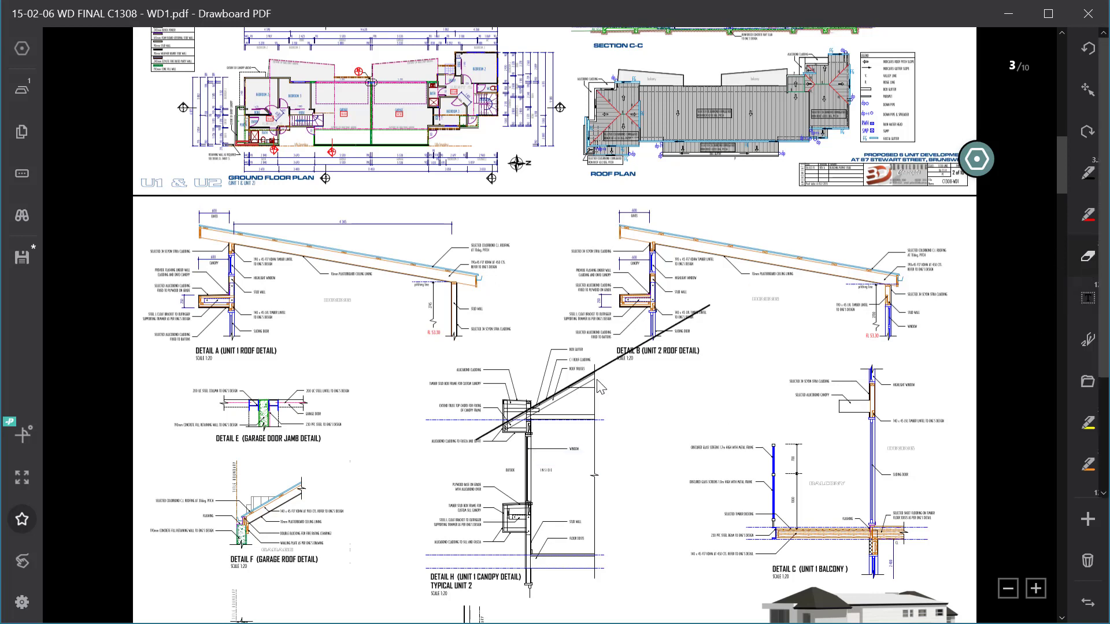
{"action": "left_click", "coordinate": [616, 358]}
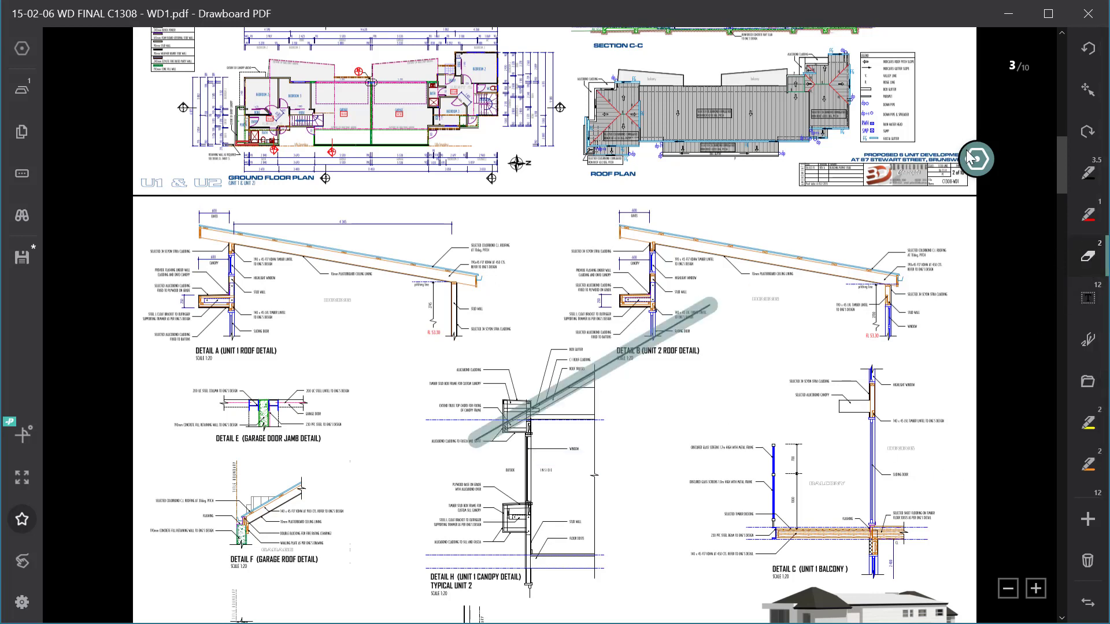
{"action": "key", "text": "Delete"}
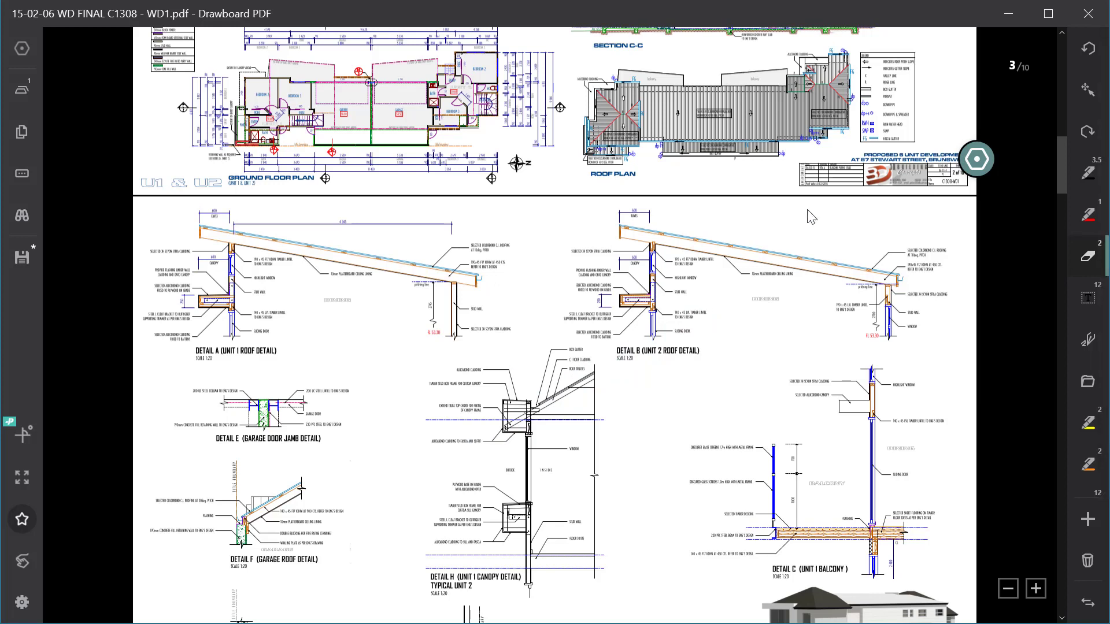
Step: Open the Measure tools from the radial menu's annotation page
{"action": "left_click", "coordinate": [977, 159]}
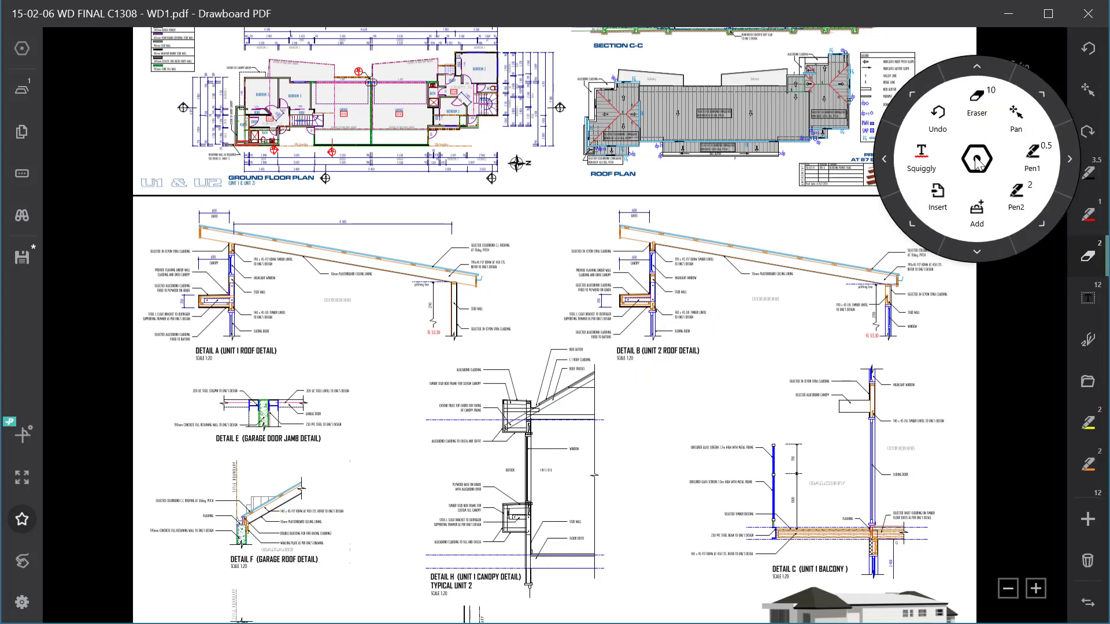
{"action": "scroll", "coordinate": [911, 224], "scroll_direction": "down", "scroll_amount": 1}
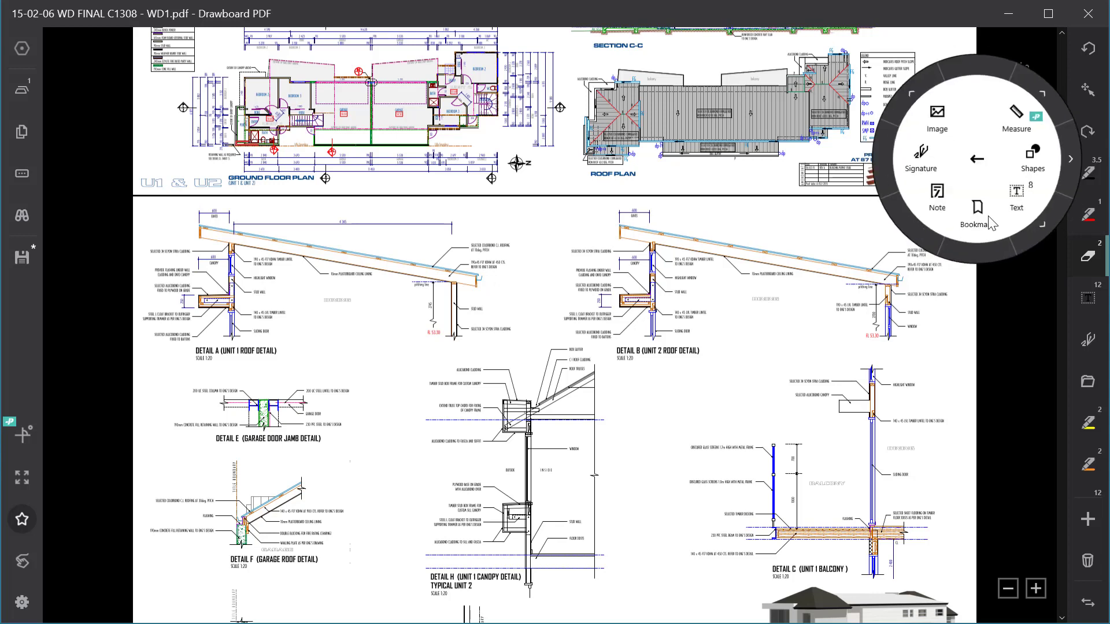
{"action": "left_click", "coordinate": [1046, 98]}
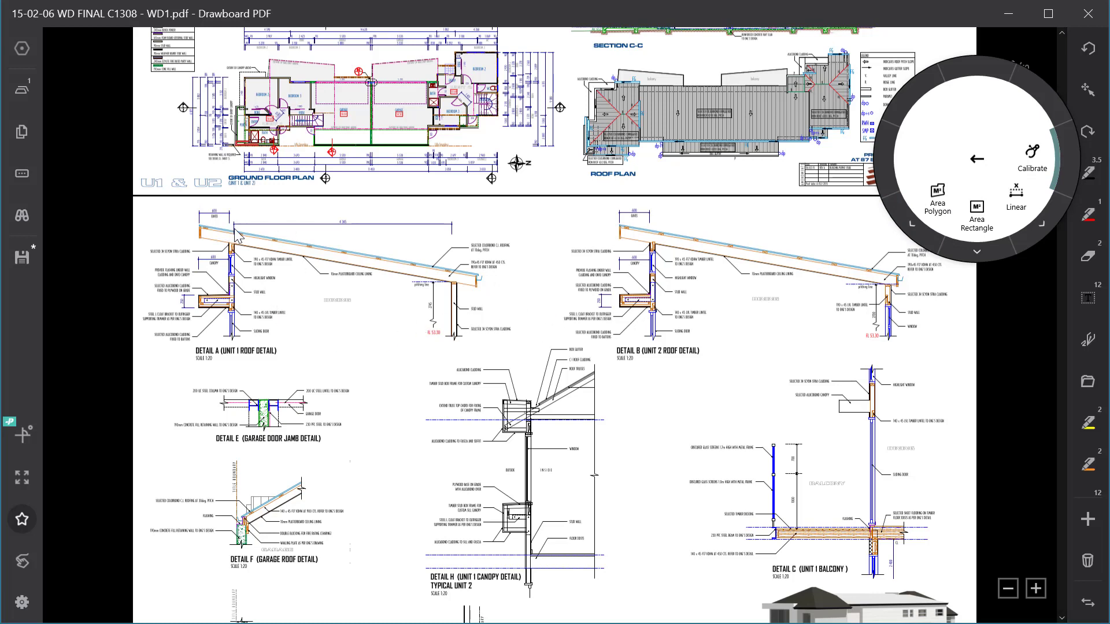
Step: Calibrate the 4345 dimension so 216.915 mm equals 1 m at 0.01 precision, and review measurement colour options
{"action": "left_click_drag", "start_coordinate": [234, 229], "coordinate": [443, 229]}
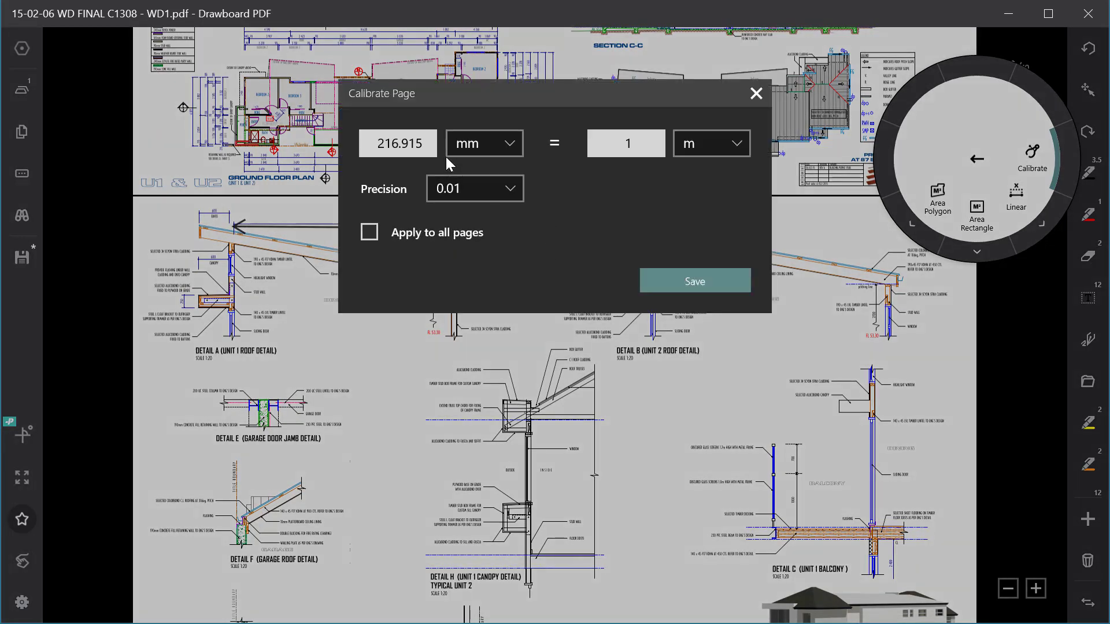
{"action": "left_click", "coordinate": [696, 282]}
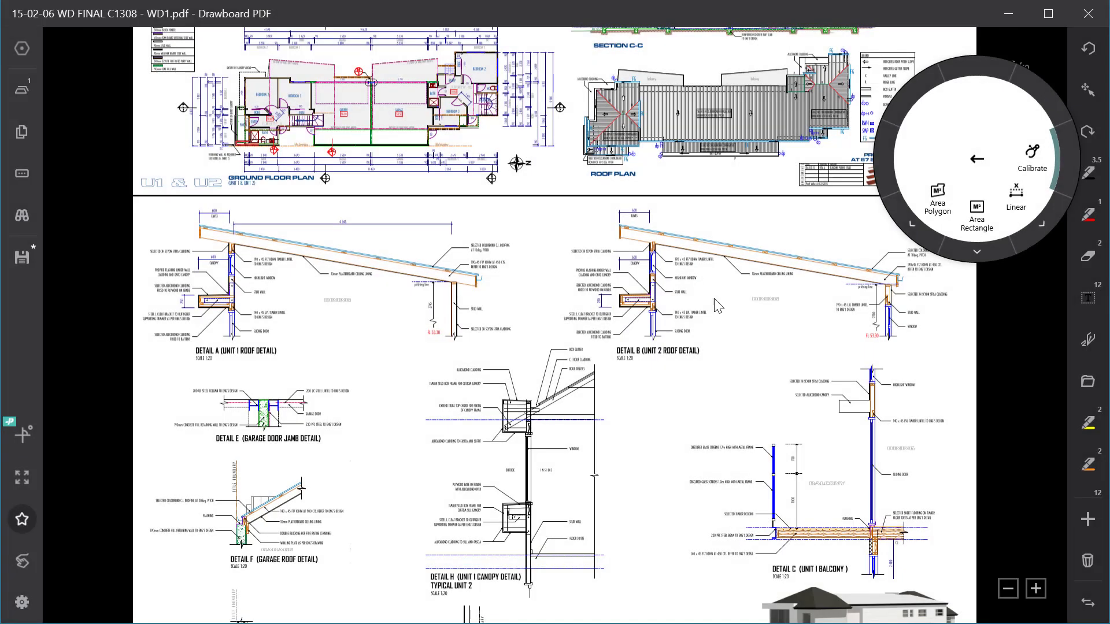
{"action": "left_click", "coordinate": [1044, 225]}
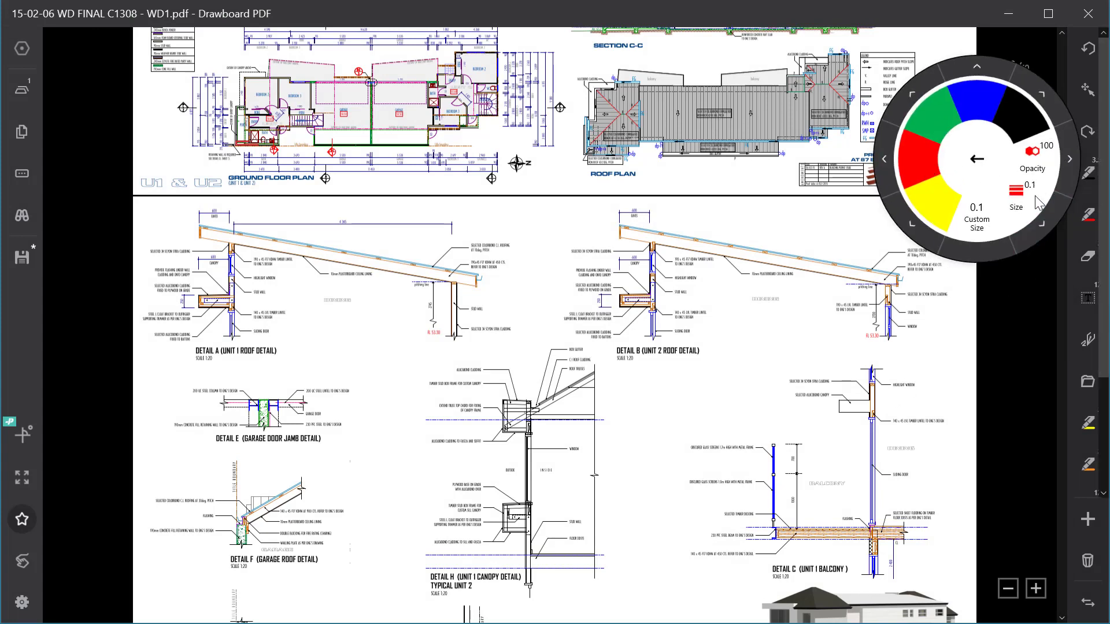
{"action": "left_click", "coordinate": [1038, 218]}
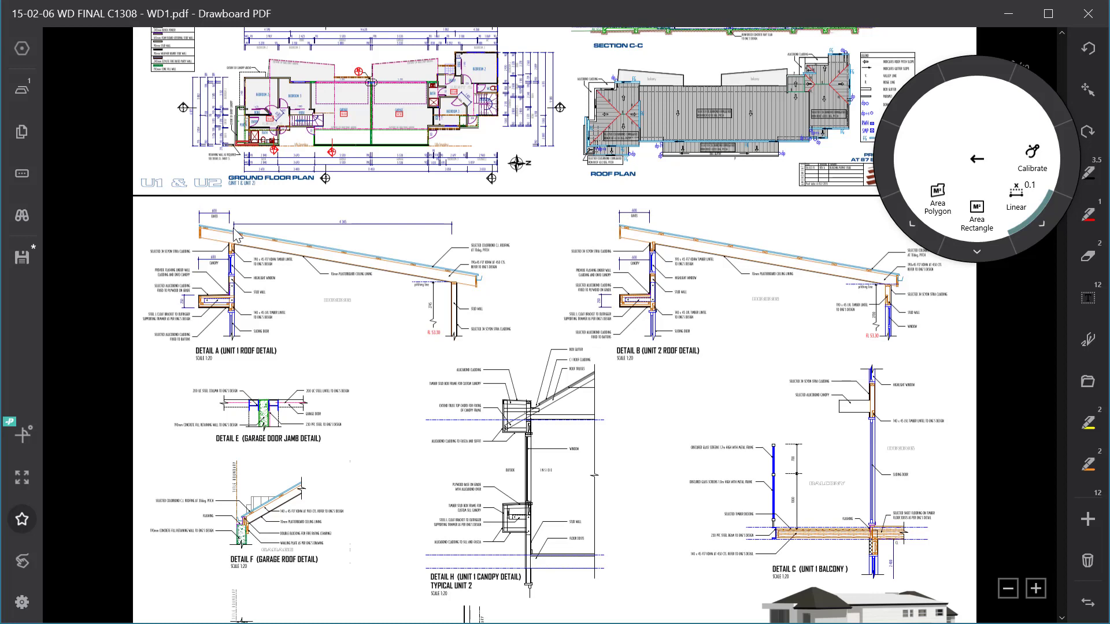
Step: Add a linear measurement along Detail A's rafter under the 4345 dimension
{"action": "left_click_drag", "start_coordinate": [234, 227], "coordinate": [450, 228]}
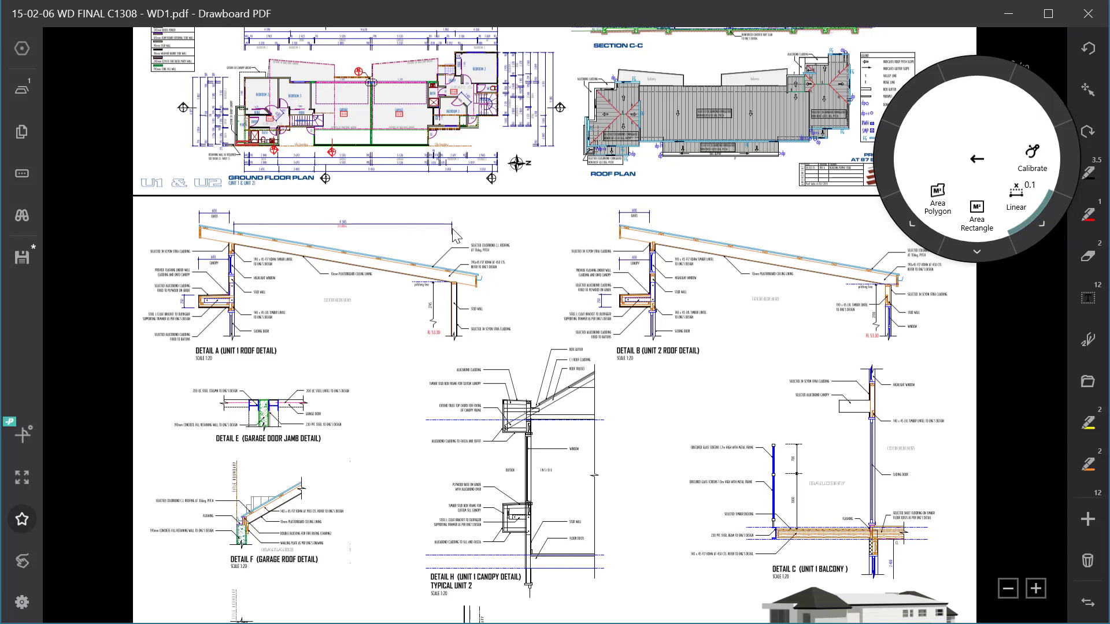
{"action": "left_click", "coordinate": [456, 236]}
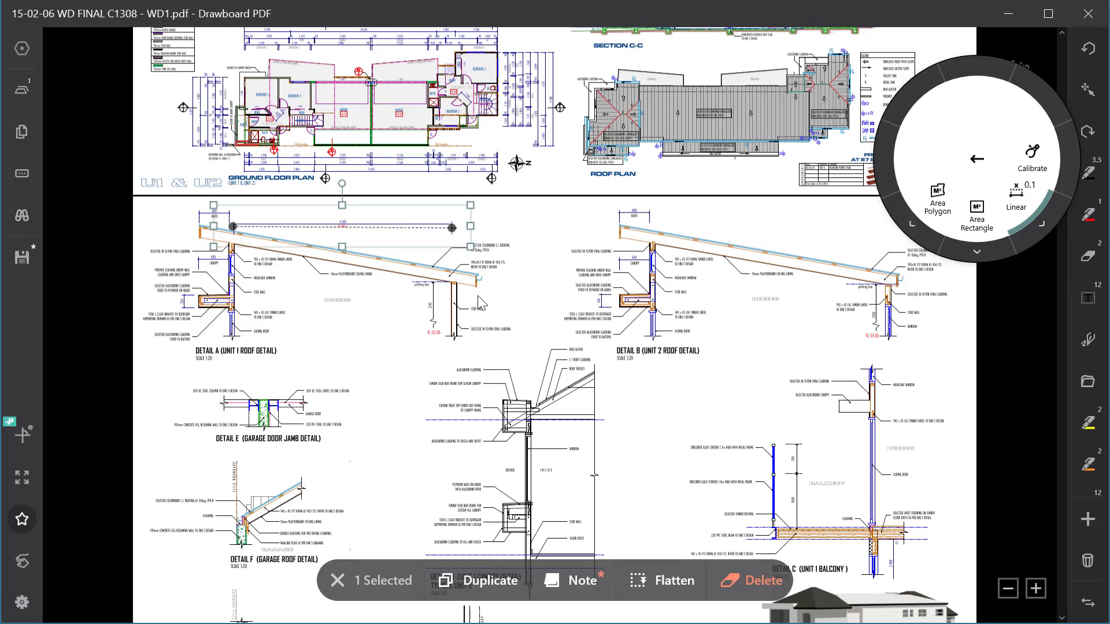
{"action": "left_click", "coordinate": [475, 294]}
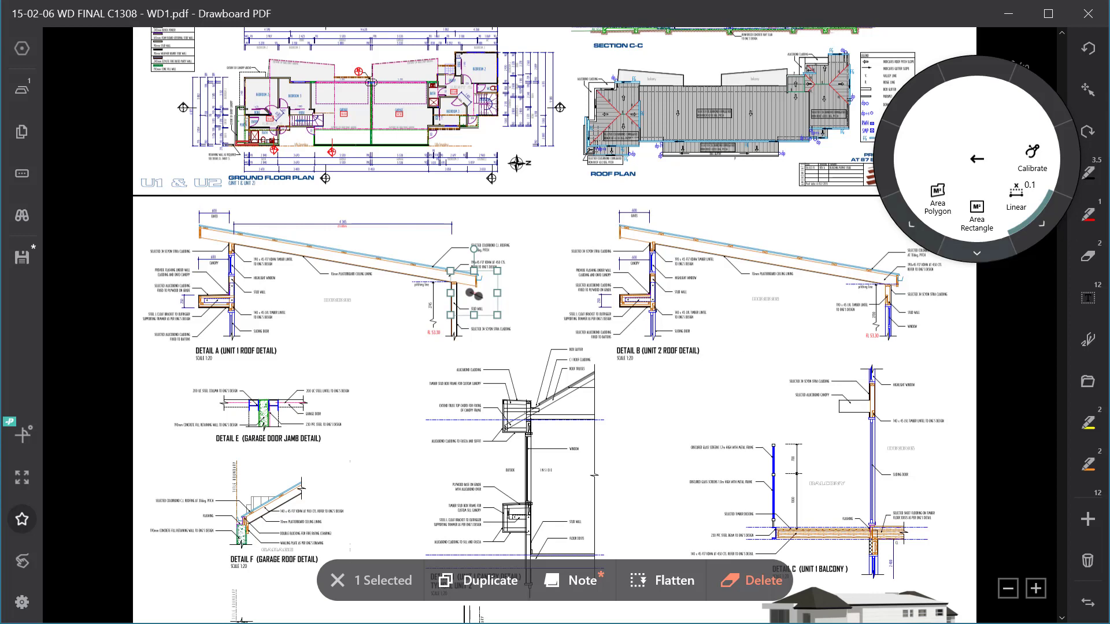
Step: Set the measurement colour to blue and line size 4 for rectangular area measurements
{"action": "left_click", "coordinate": [977, 252]}
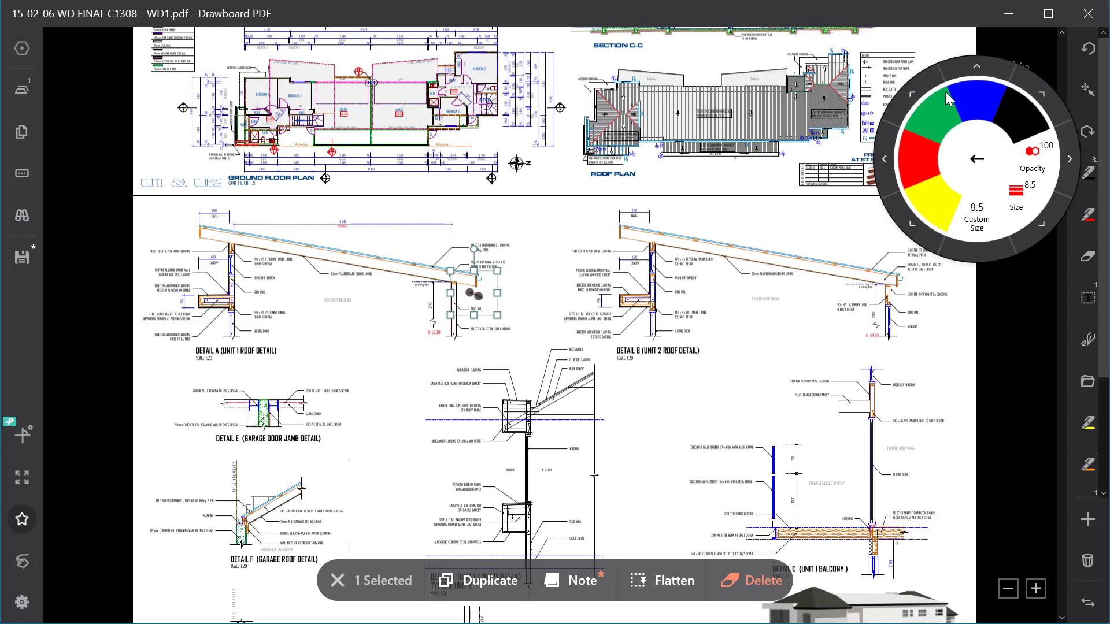
{"action": "left_click", "coordinate": [987, 105]}
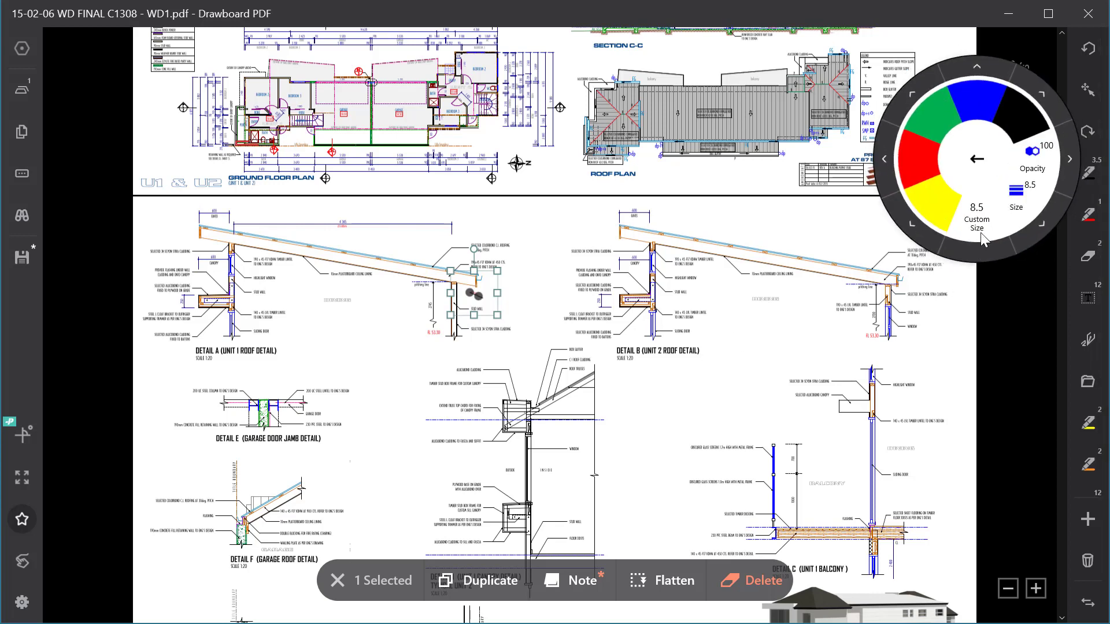
{"action": "left_click", "coordinate": [1046, 226]}
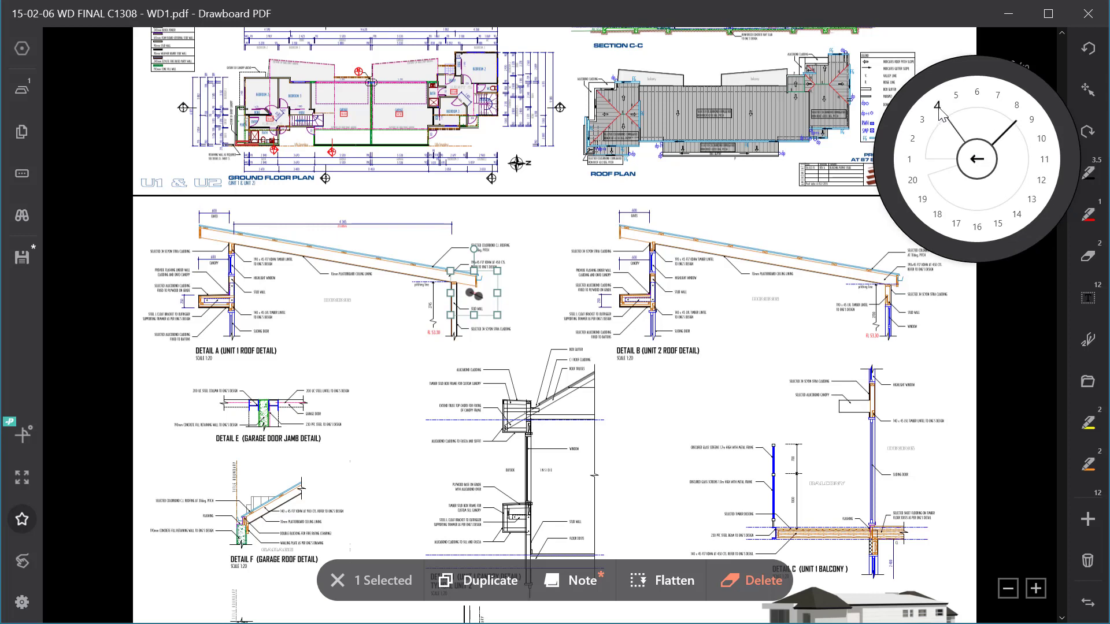
{"action": "left_click", "coordinate": [990, 260]}
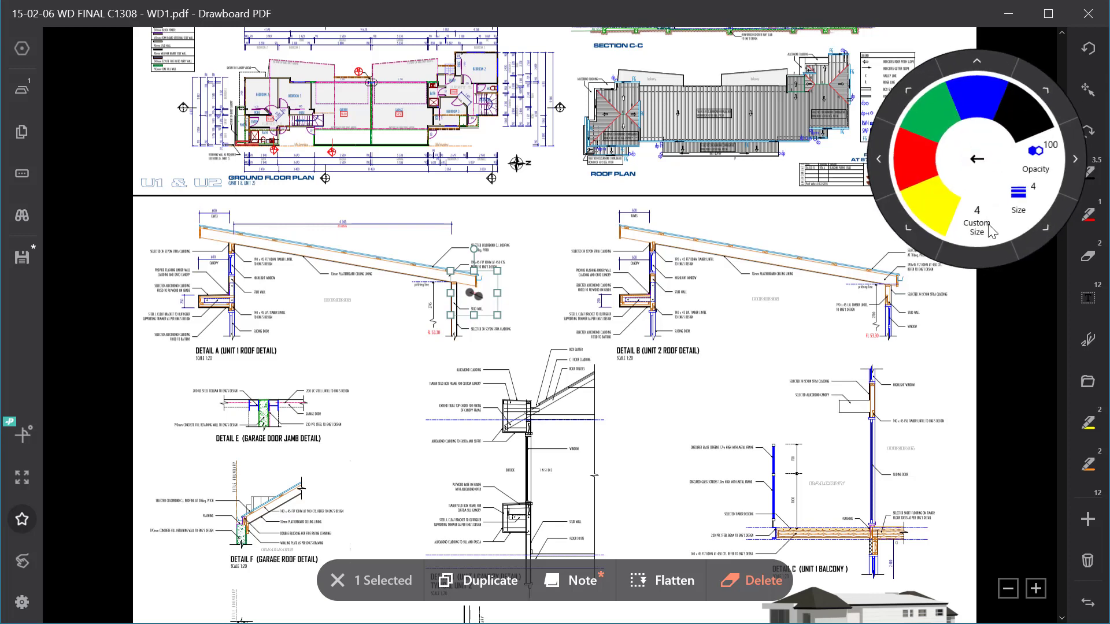
{"action": "left_click", "coordinate": [986, 257]}
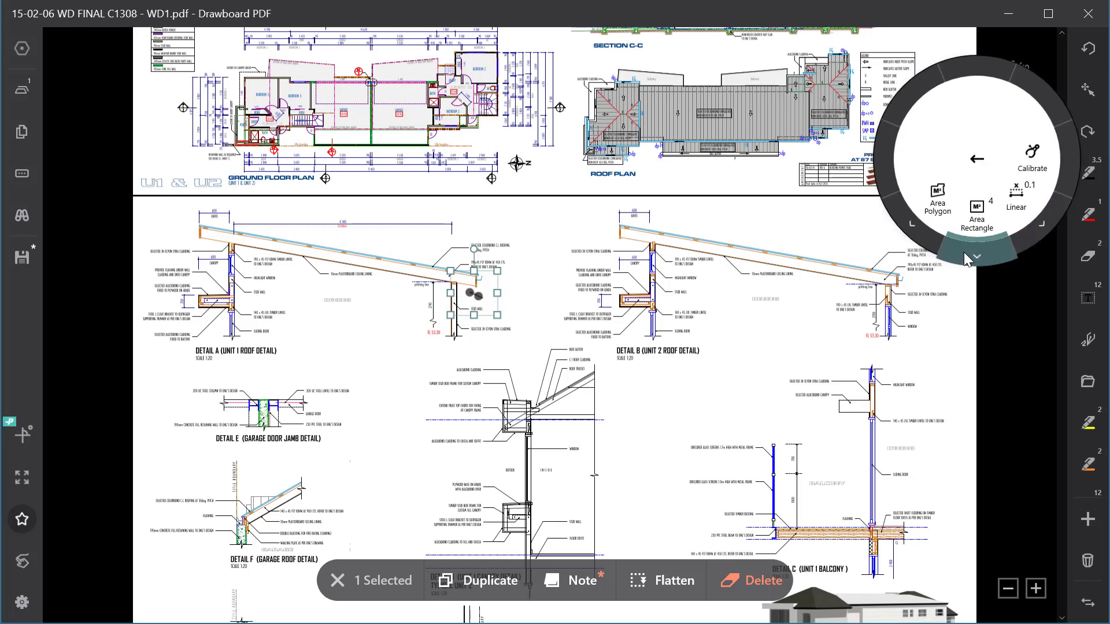
Step: Add a rectangular area measurement below Detail B's roof and delete the one over the roof plan
{"action": "mouse_move", "coordinate": [727, 313]}
{"action": "left_mouse_down"}
{"action": "mouse_move", "coordinate": [843, 375]}
{"action": "mouse_move", "coordinate": [836, 363]}
{"action": "left_mouse_up"}
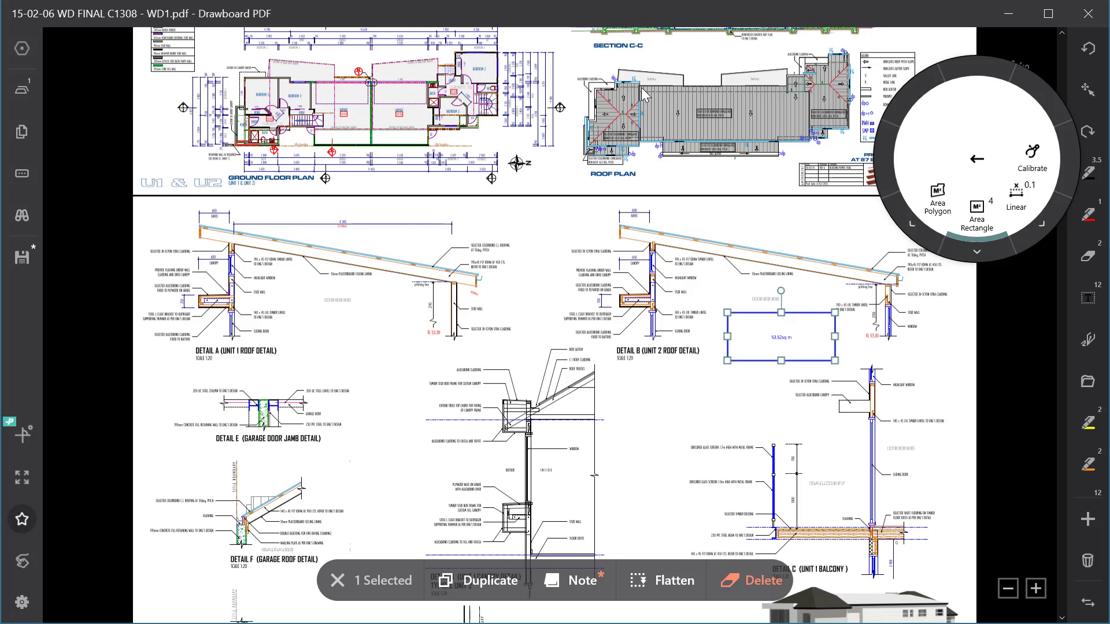
{"action": "left_click_drag", "start_coordinate": [640, 85], "coordinate": [812, 143]}
{"action": "key", "text": "Delete"}
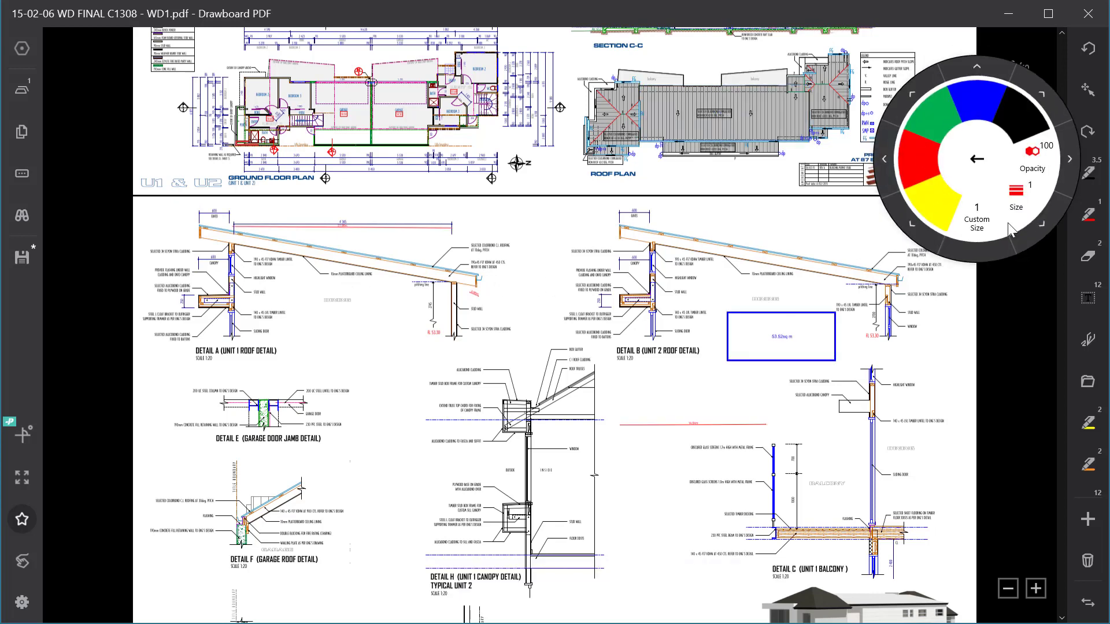
Step: Set the polygon area measurement line size to 8
{"action": "left_click", "coordinate": [1009, 194]}
{"action": "left_click_drag", "start_coordinate": [1004, 194], "coordinate": [1006, 119]}
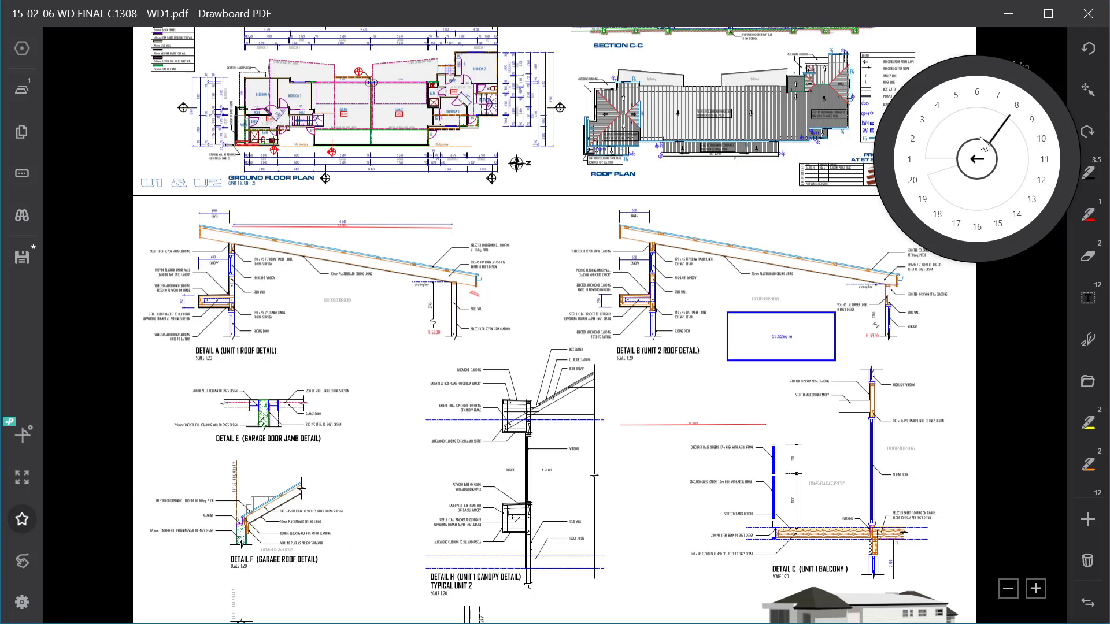
{"action": "left_click", "coordinate": [976, 164]}
{"action": "left_click", "coordinate": [976, 165]}
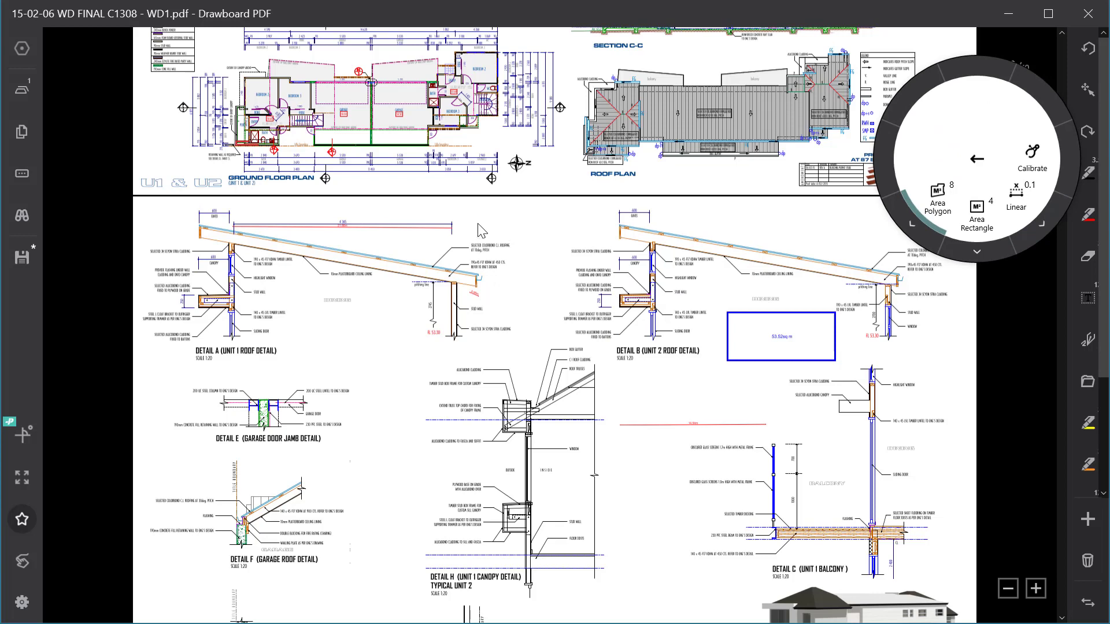
Step: Outline a four-corner red area polygon between Details A and B, squaring its corners to 116.85 sq m
{"action": "left_click_drag", "start_coordinate": [479, 220], "coordinate": [583, 223]}
{"action": "left_click", "coordinate": [582, 326]}
{"action": "double_click", "coordinate": [472, 324]}
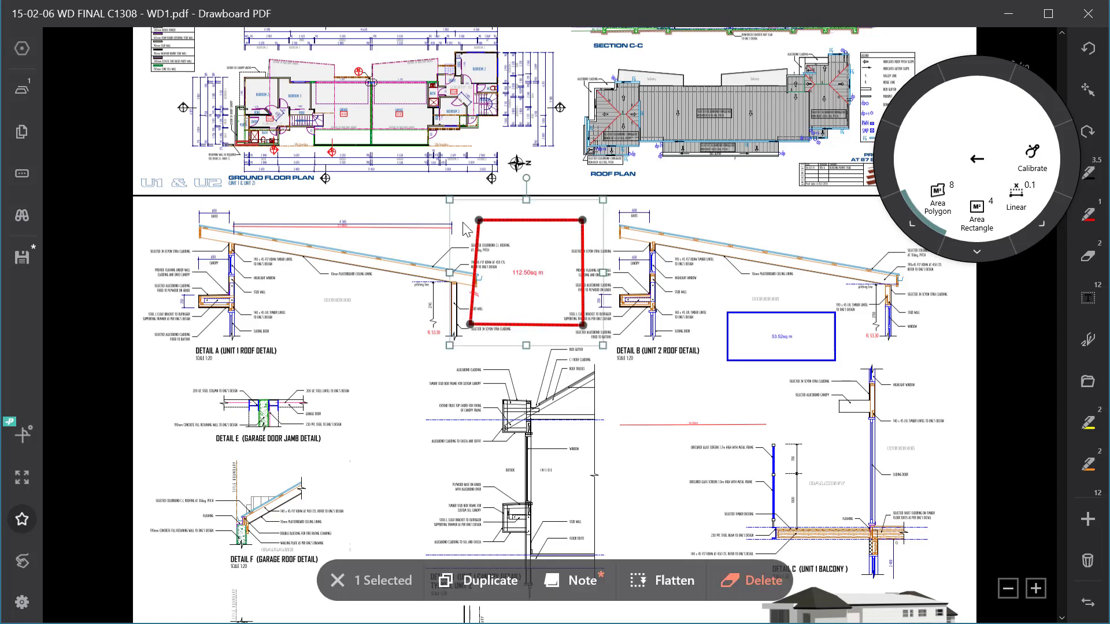
{"action": "left_click_drag", "start_coordinate": [480, 221], "coordinate": [468, 221]}
{"action": "left_click_drag", "start_coordinate": [467, 327], "coordinate": [468, 325]}
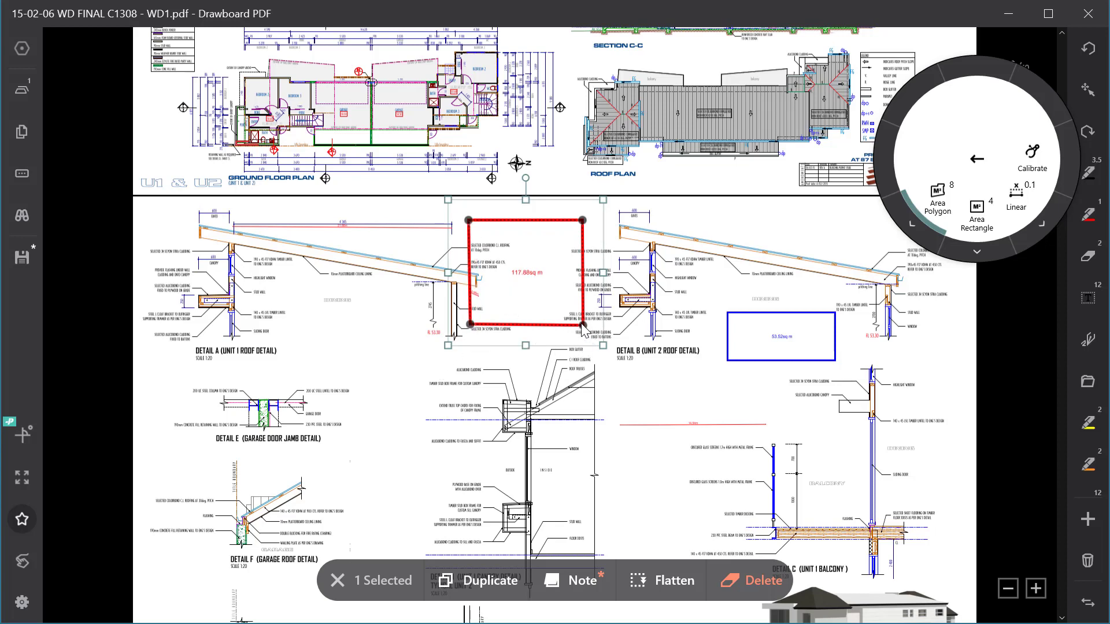
{"action": "mouse_move", "coordinate": [583, 325]}
{"action": "left_mouse_down"}
{"action": "mouse_move", "coordinate": [536, 289]}
{"action": "mouse_move", "coordinate": [599, 339]}
{"action": "mouse_move", "coordinate": [582, 322]}
{"action": "left_mouse_up"}
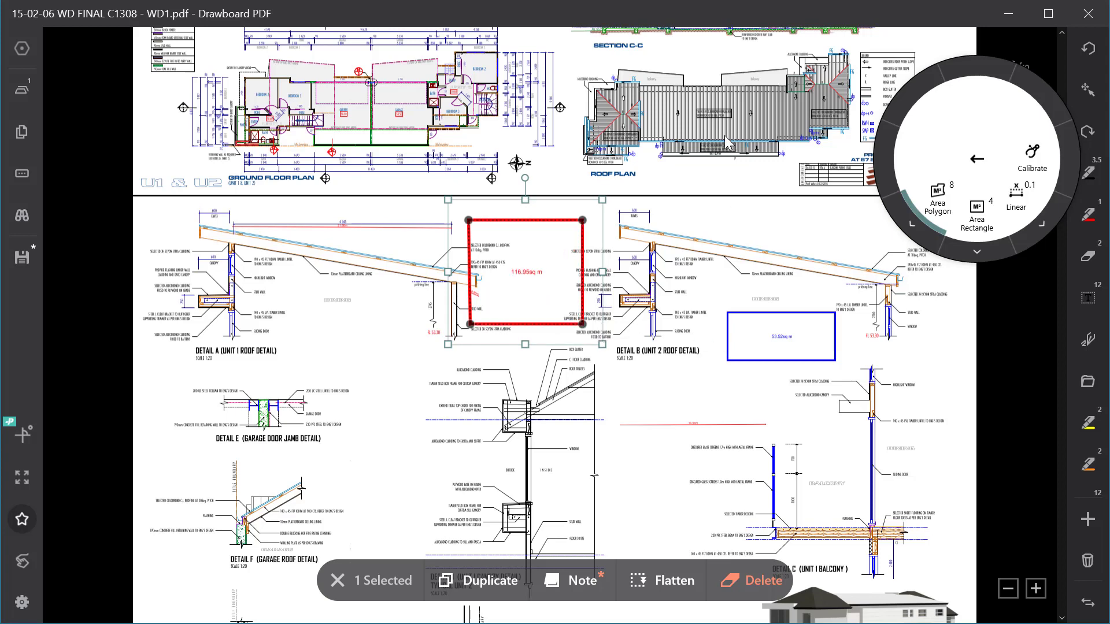
{"action": "left_click", "coordinate": [976, 162]}
{"action": "left_click", "coordinate": [976, 162]}
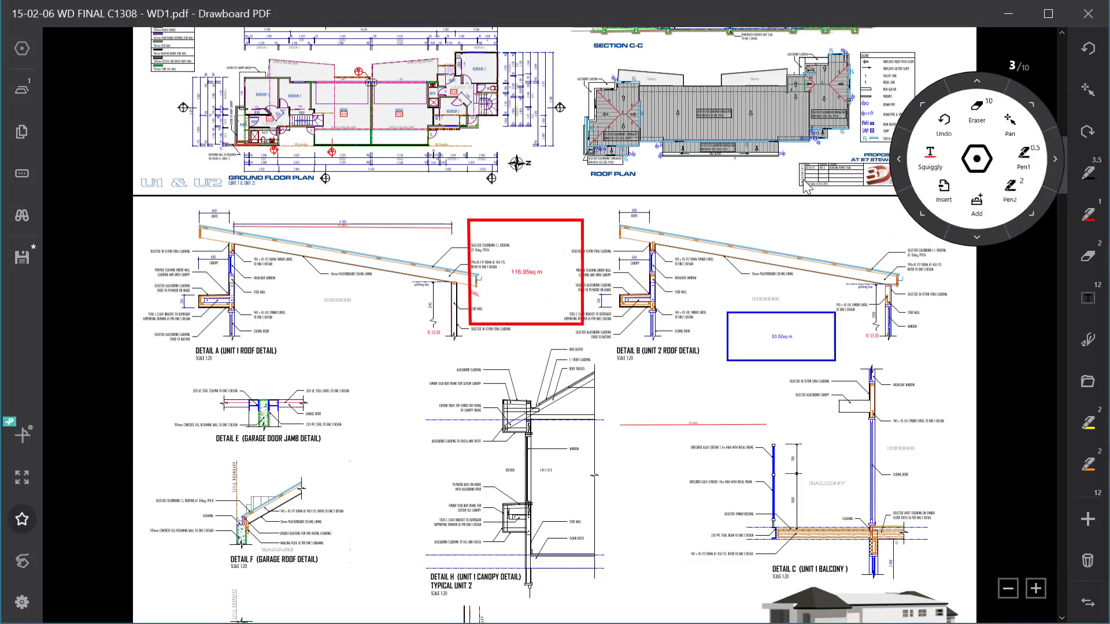
Step: Create a blank A4 portrait document as a new tab beside the building plan
{"action": "left_click", "coordinate": [978, 161]}
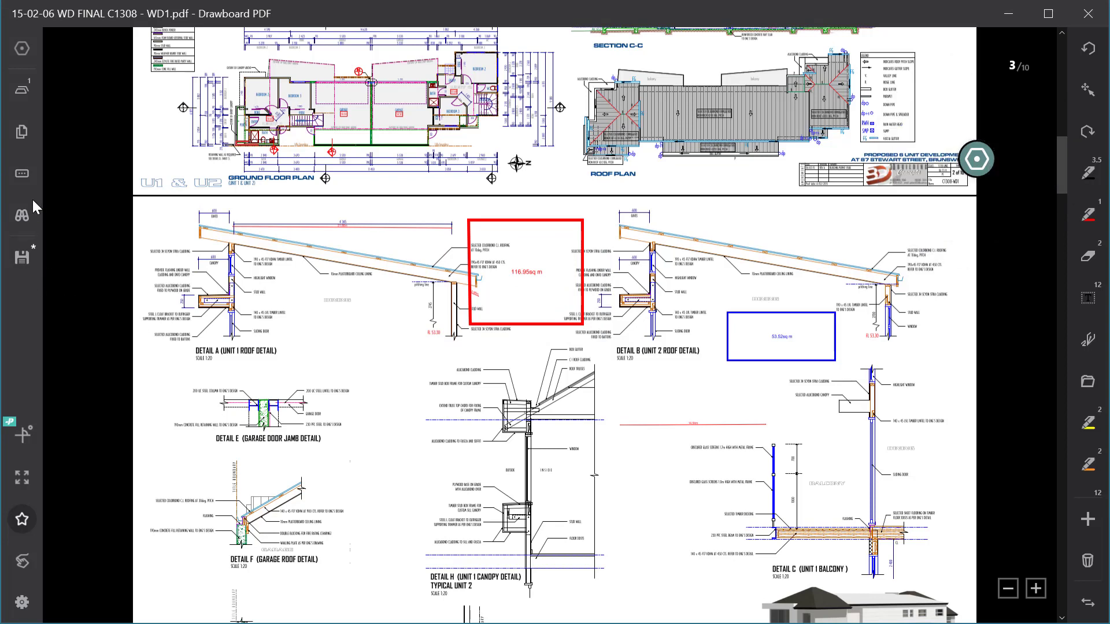
{"action": "left_click", "coordinate": [25, 91]}
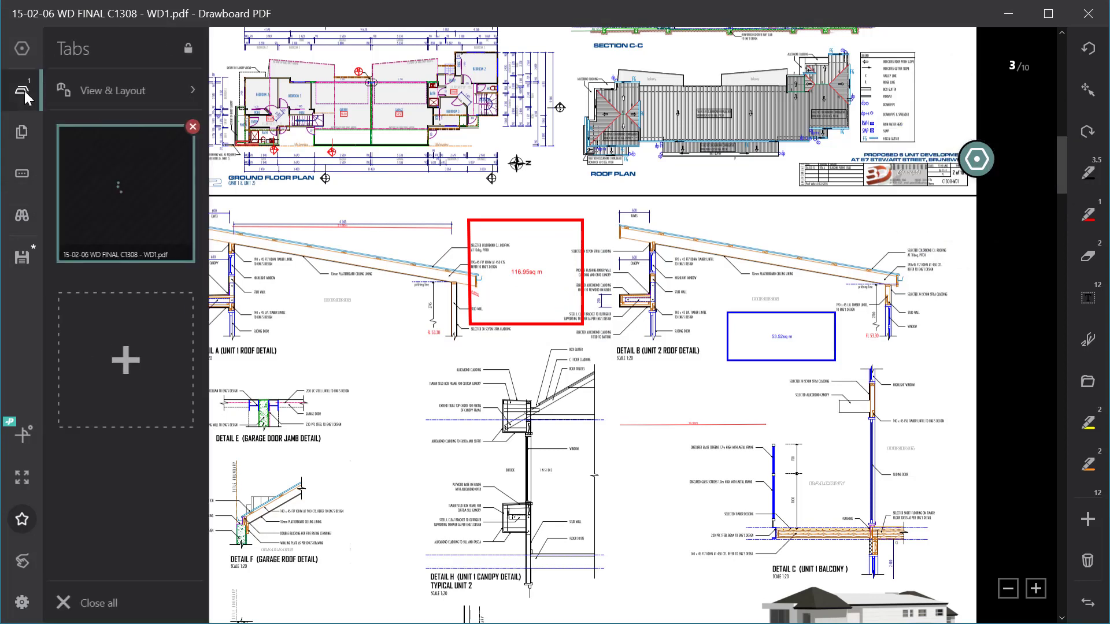
{"action": "left_click", "coordinate": [120, 363]}
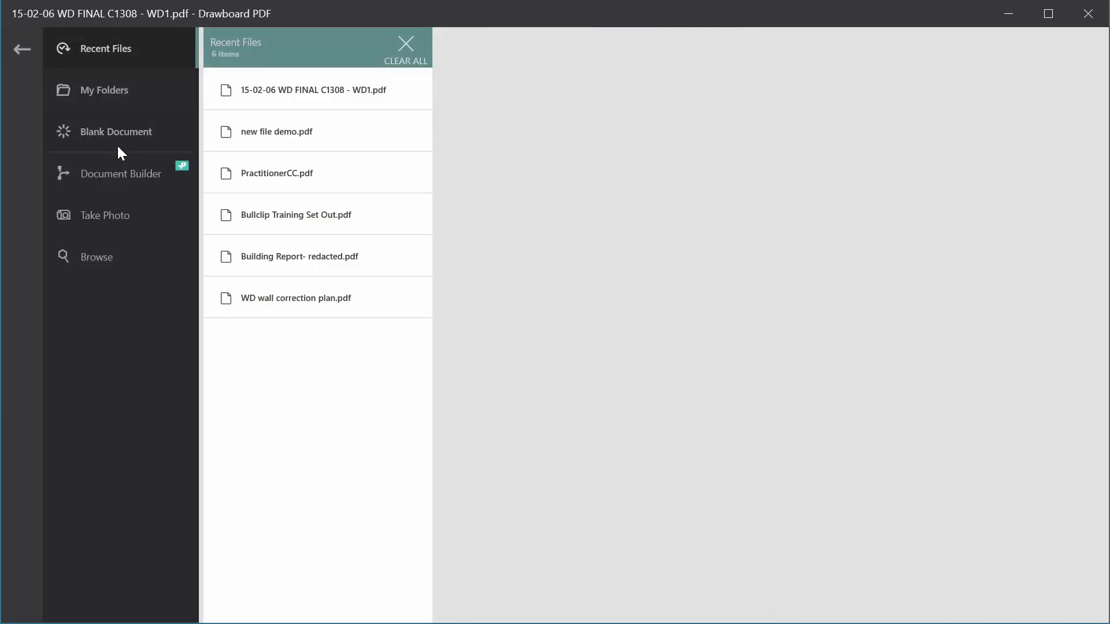
{"action": "left_click", "coordinate": [117, 134]}
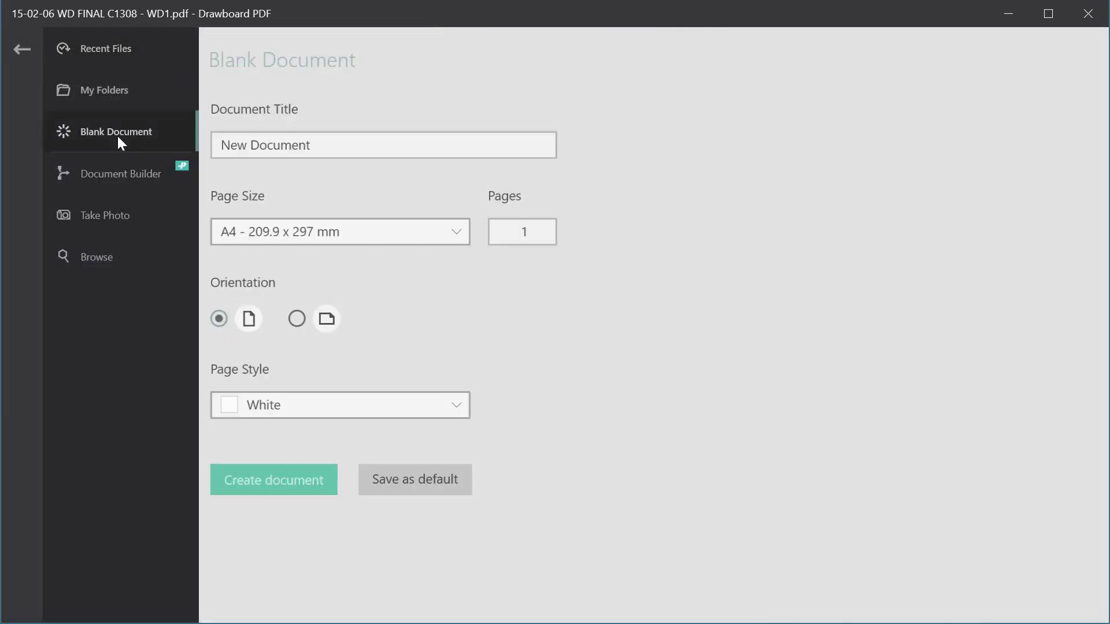
{"action": "left_click", "coordinate": [316, 481]}
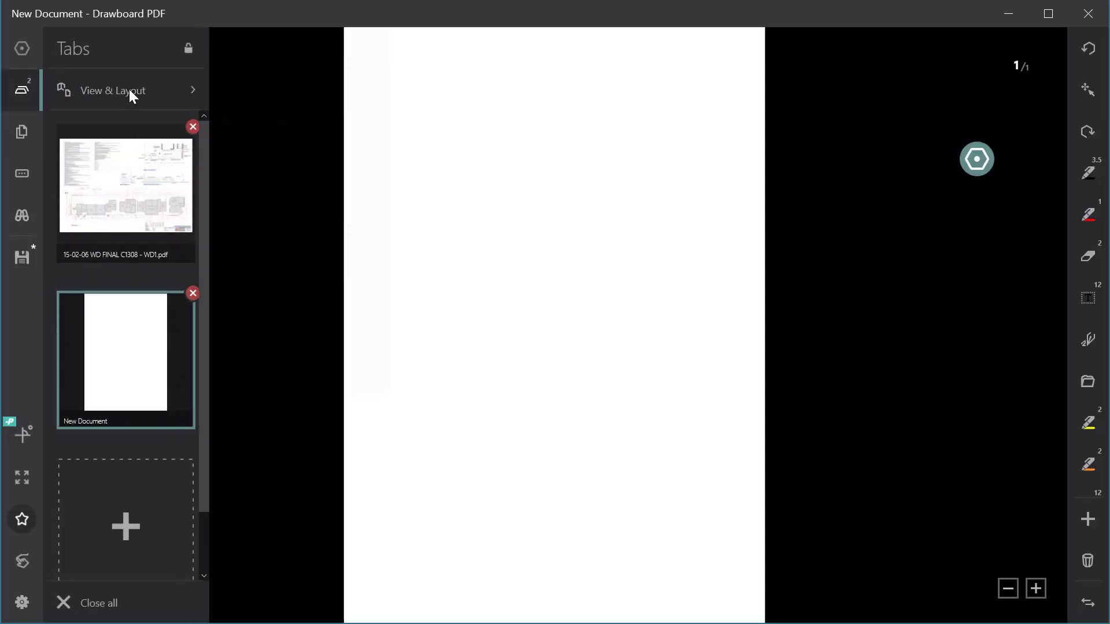
{"action": "left_click", "coordinate": [129, 90]}
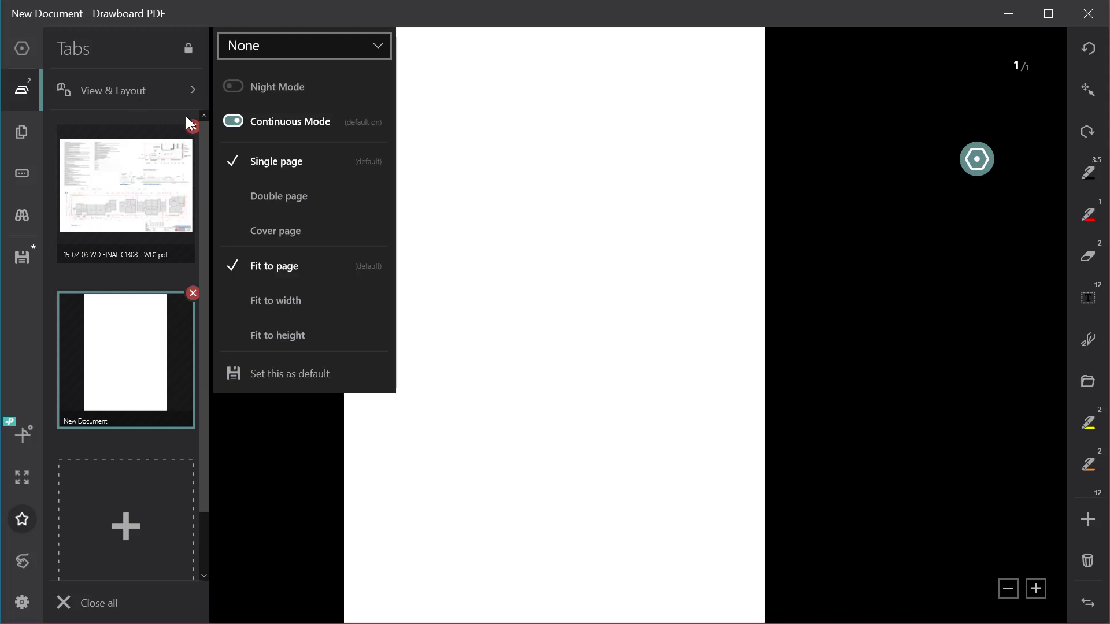
{"action": "left_click", "coordinate": [380, 45]}
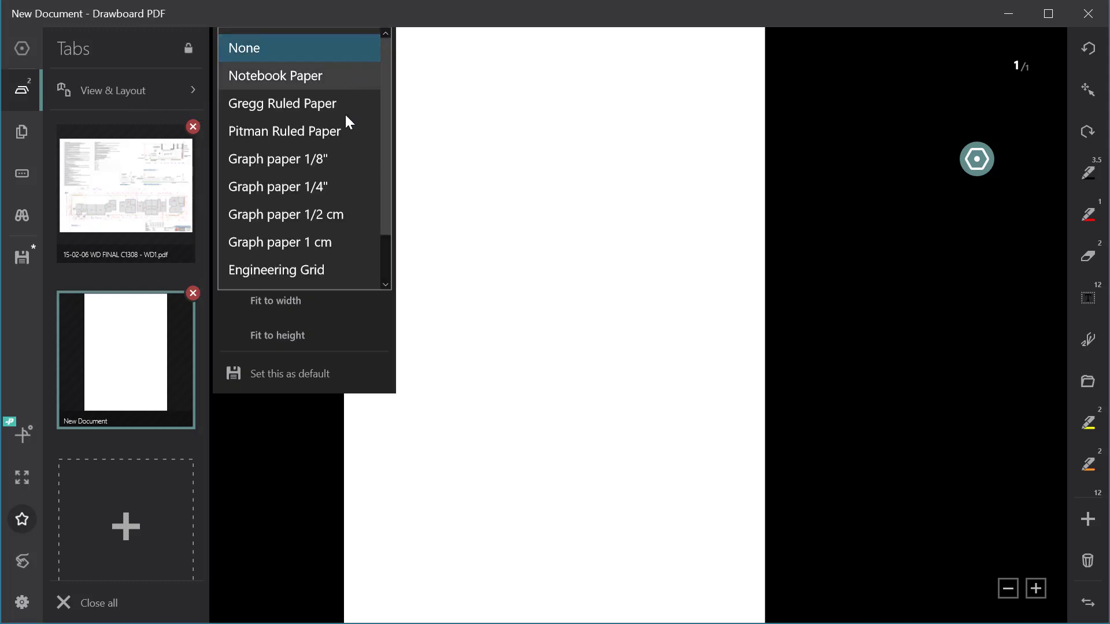
{"action": "scroll", "coordinate": [393, 281], "scroll_direction": "down", "scroll_amount": 2}
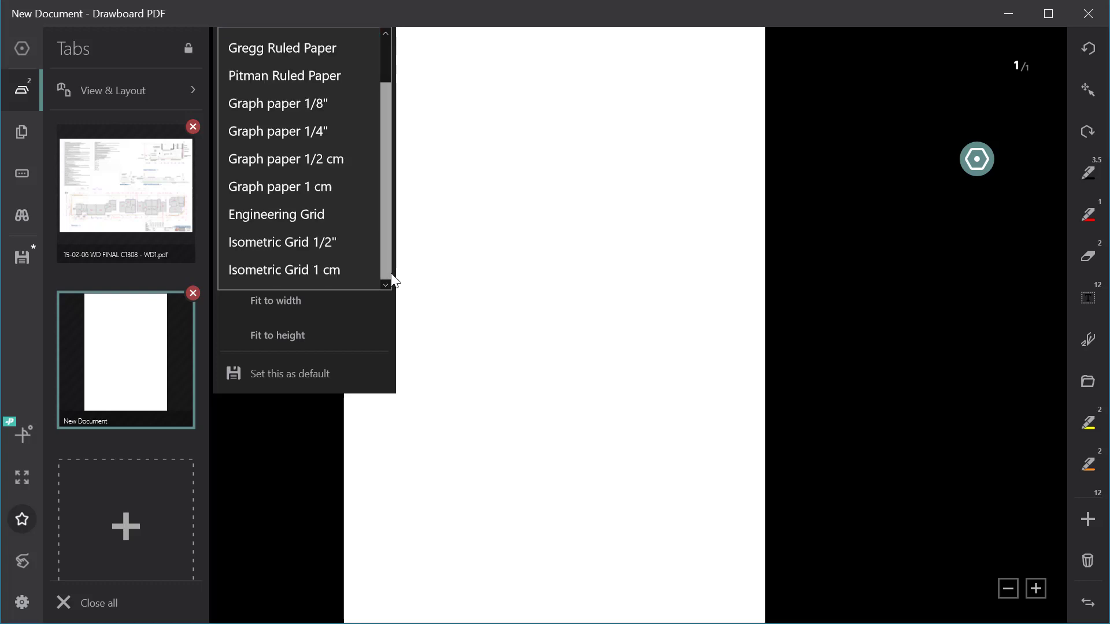
{"action": "left_click", "coordinate": [296, 50]}
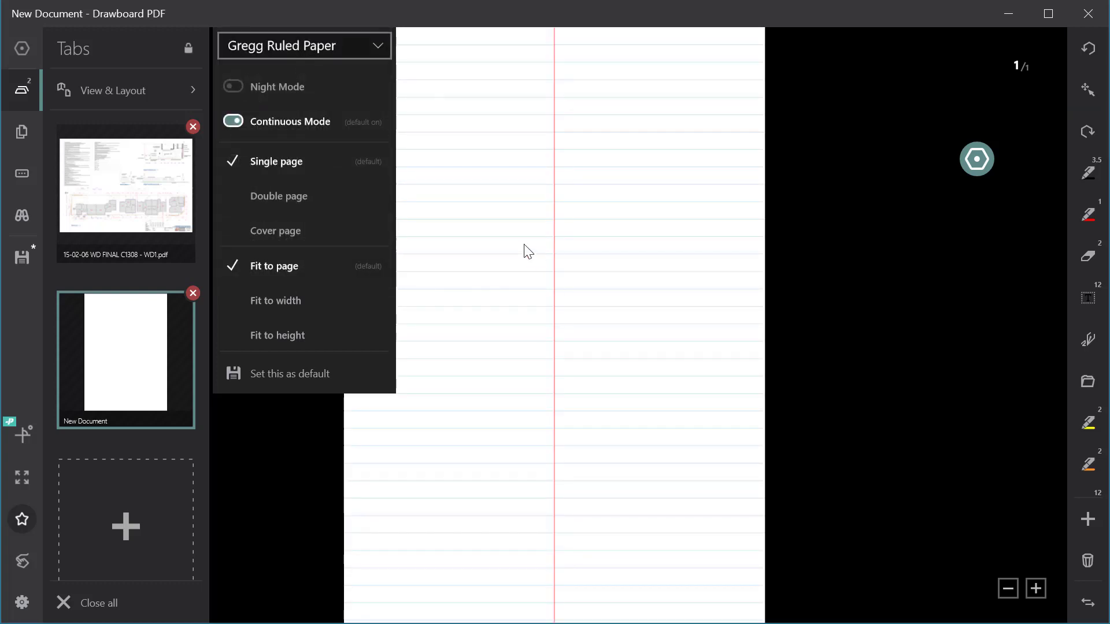
{"action": "left_click", "coordinate": [379, 45]}
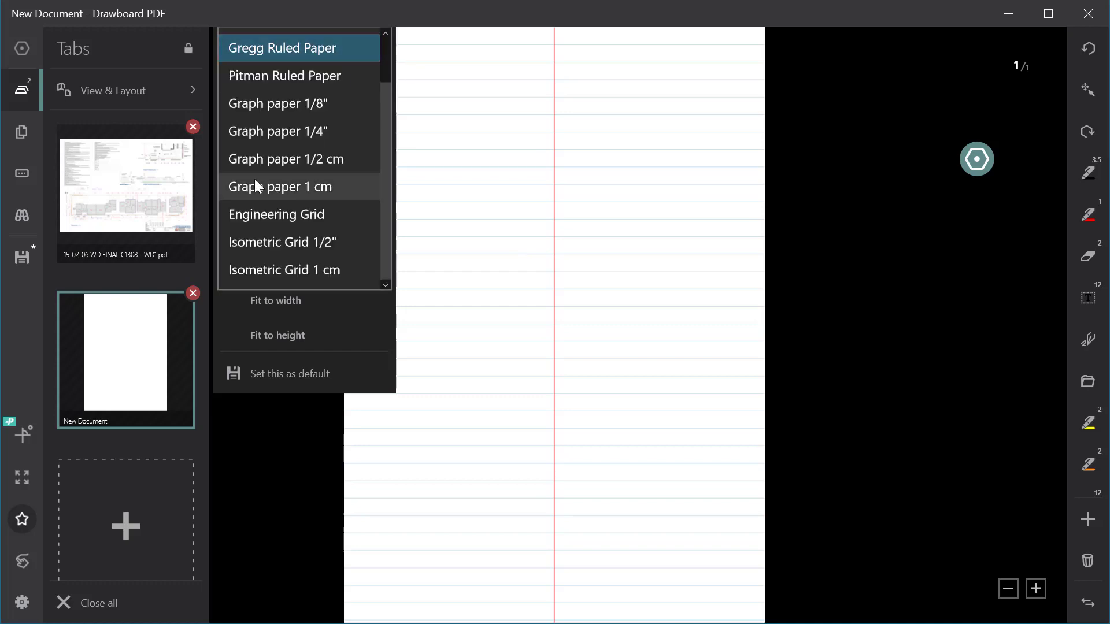
{"action": "left_click", "coordinate": [264, 164]}
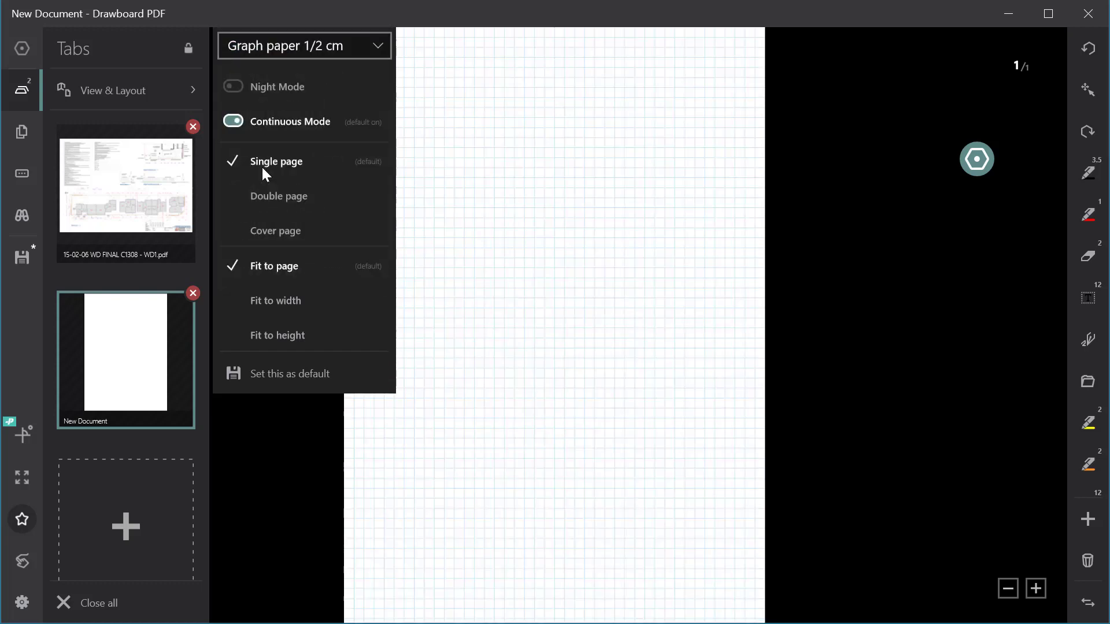
{"action": "left_click", "coordinate": [380, 44]}
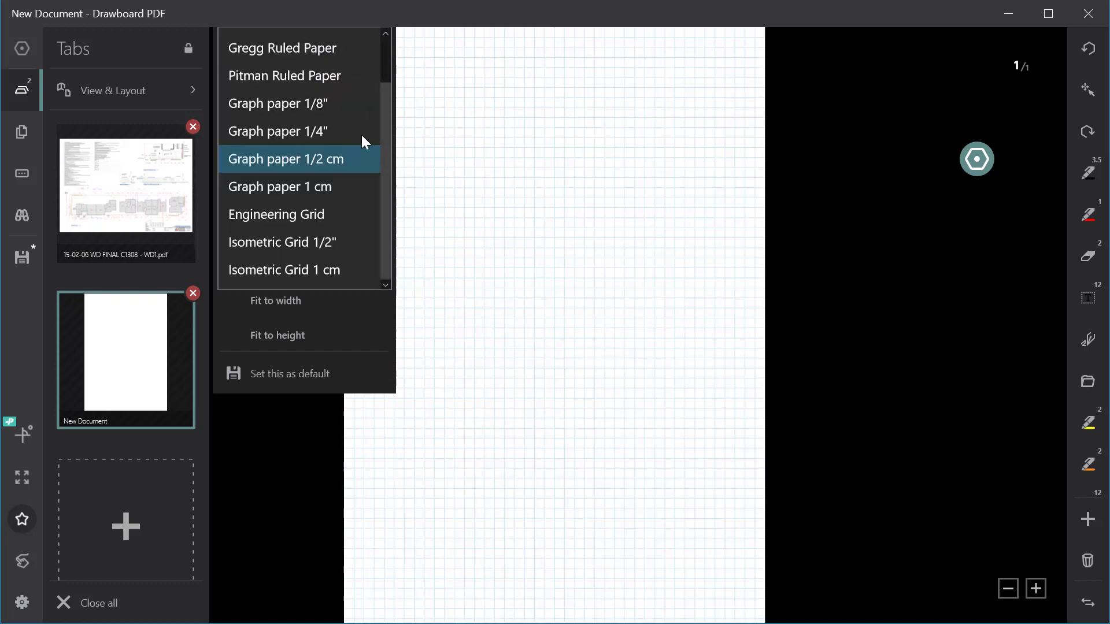
{"action": "left_click", "coordinate": [314, 274]}
{"action": "left_click", "coordinate": [376, 45]}
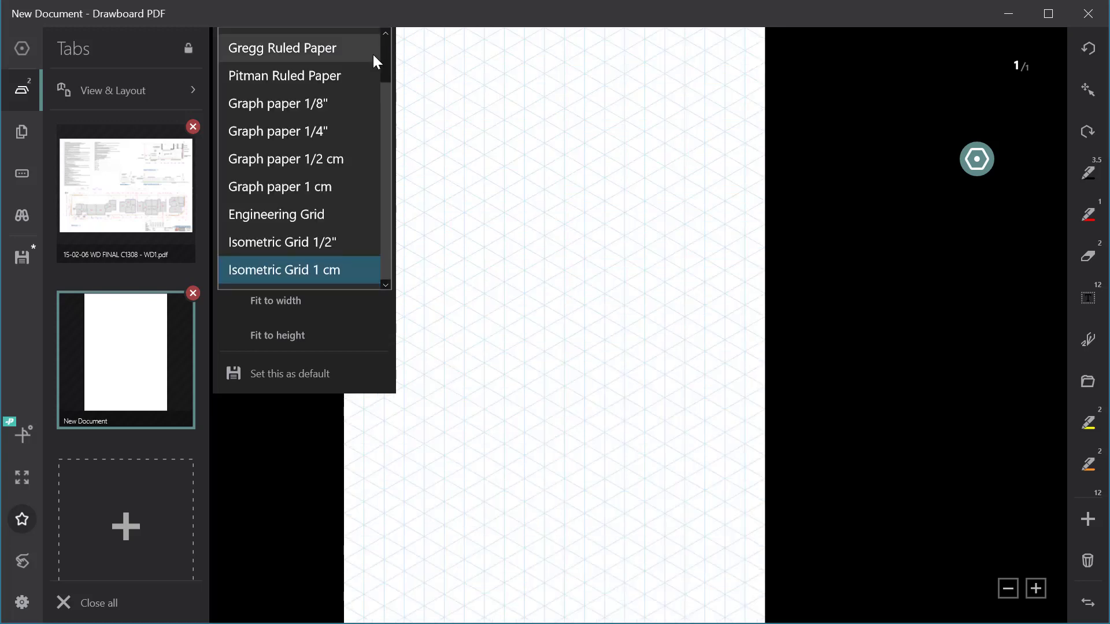
{"action": "scroll", "coordinate": [383, 165], "scroll_direction": "up", "scroll_amount": 2}
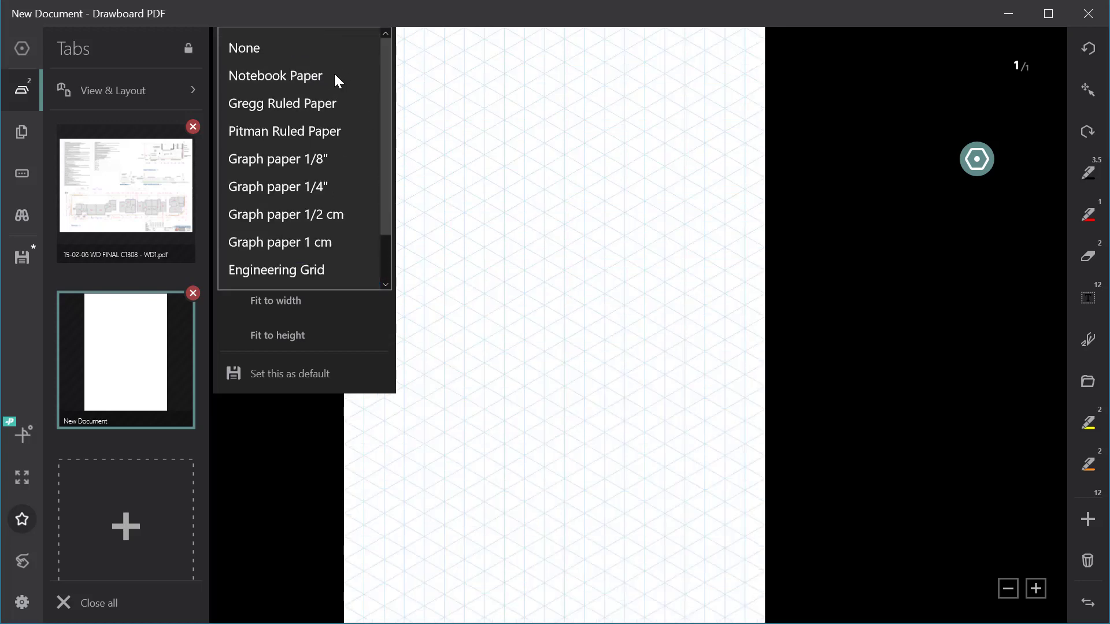
{"action": "left_click", "coordinate": [314, 76]}
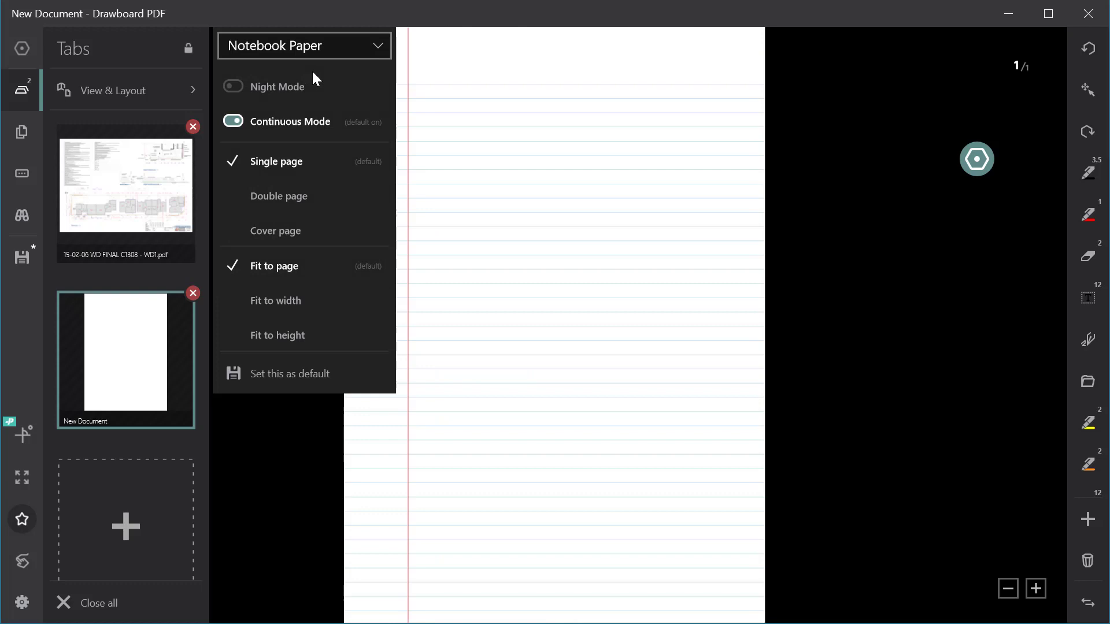
{"action": "left_click", "coordinate": [374, 47]}
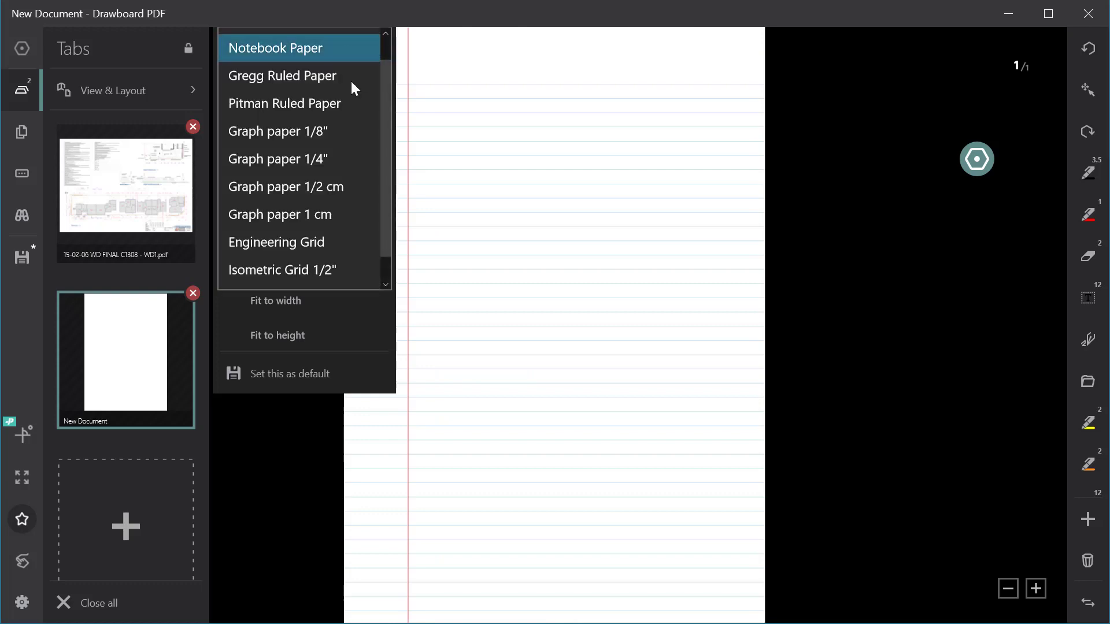
{"action": "left_click", "coordinate": [387, 34]}
{"action": "left_click", "coordinate": [321, 35]}
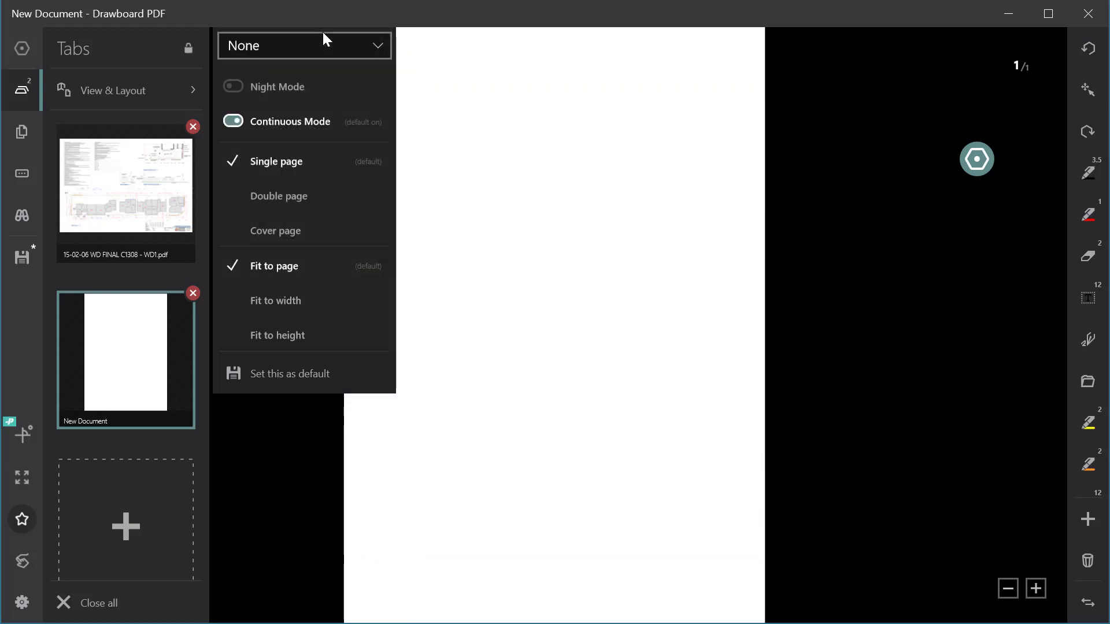
{"action": "left_click", "coordinate": [279, 196]}
{"action": "left_click", "coordinate": [245, 404]}
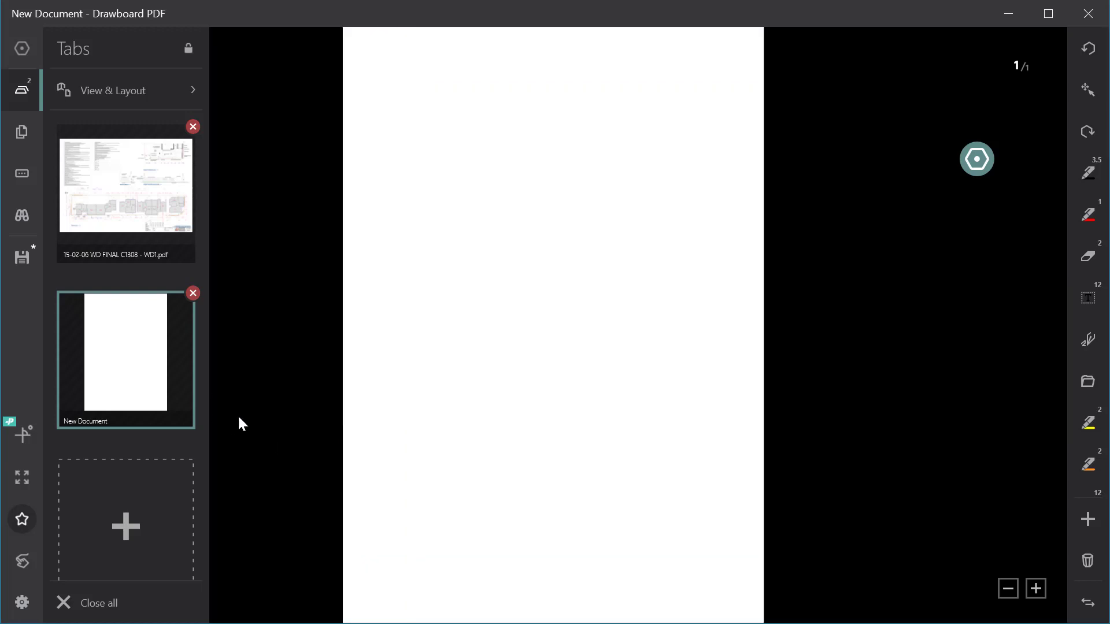
Step: Open Help from the settings sidebar and browse the Keyboard Shortcuts list
{"action": "left_click", "coordinate": [20, 603]}
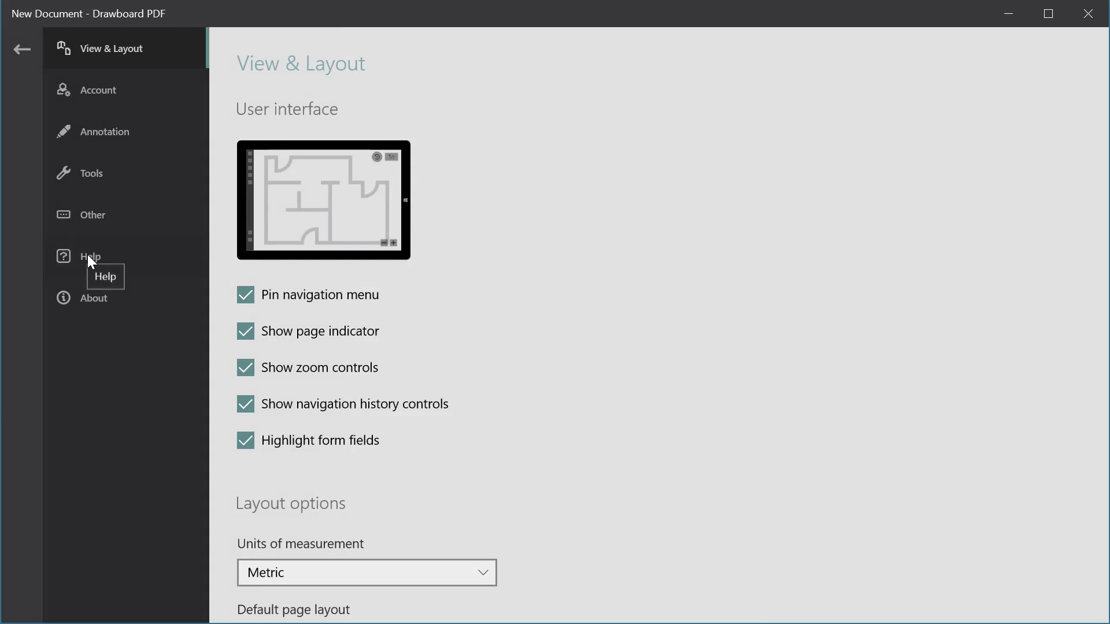
{"action": "left_click", "coordinate": [87, 259]}
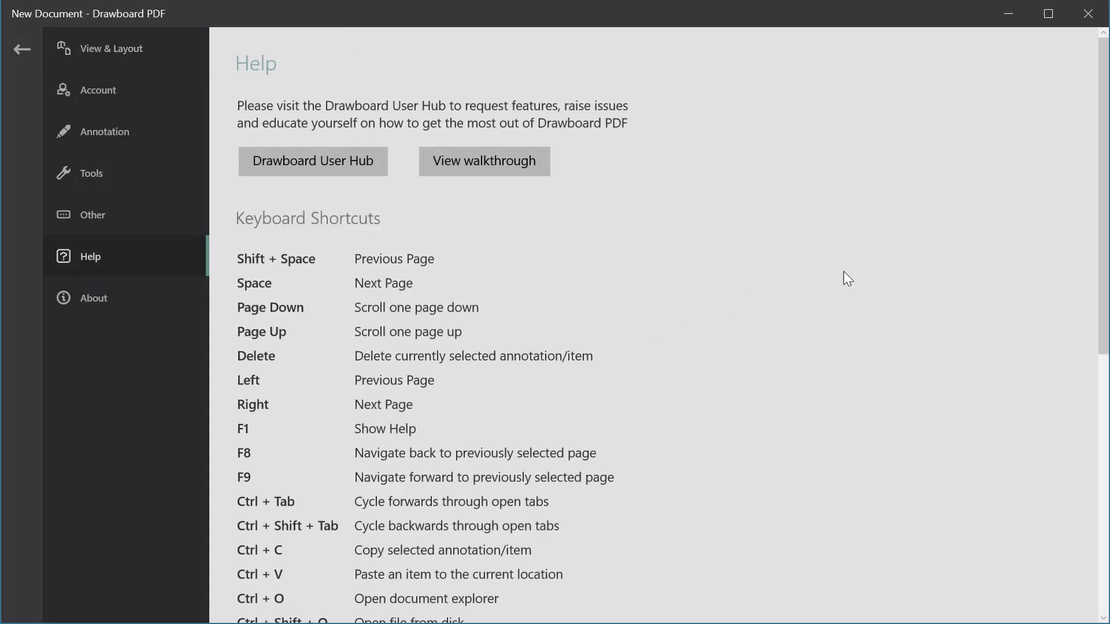
{"action": "scroll", "coordinate": [1104, 360], "scroll_direction": "down", "scroll_amount": 2}
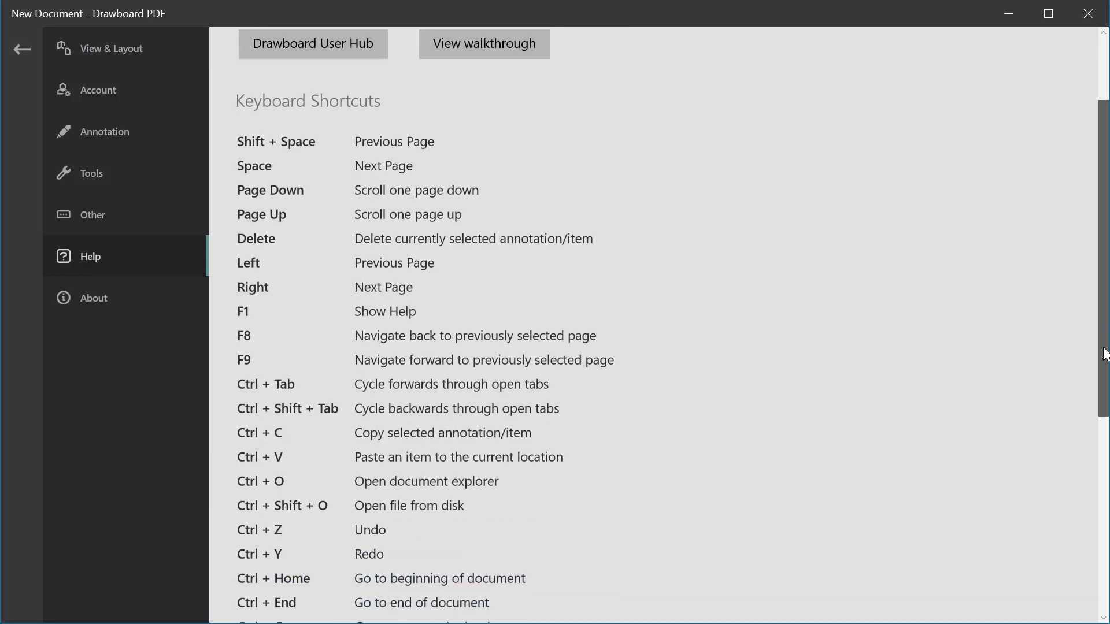
{"action": "scroll", "coordinate": [1105, 360], "scroll_direction": "down", "scroll_amount": 6}
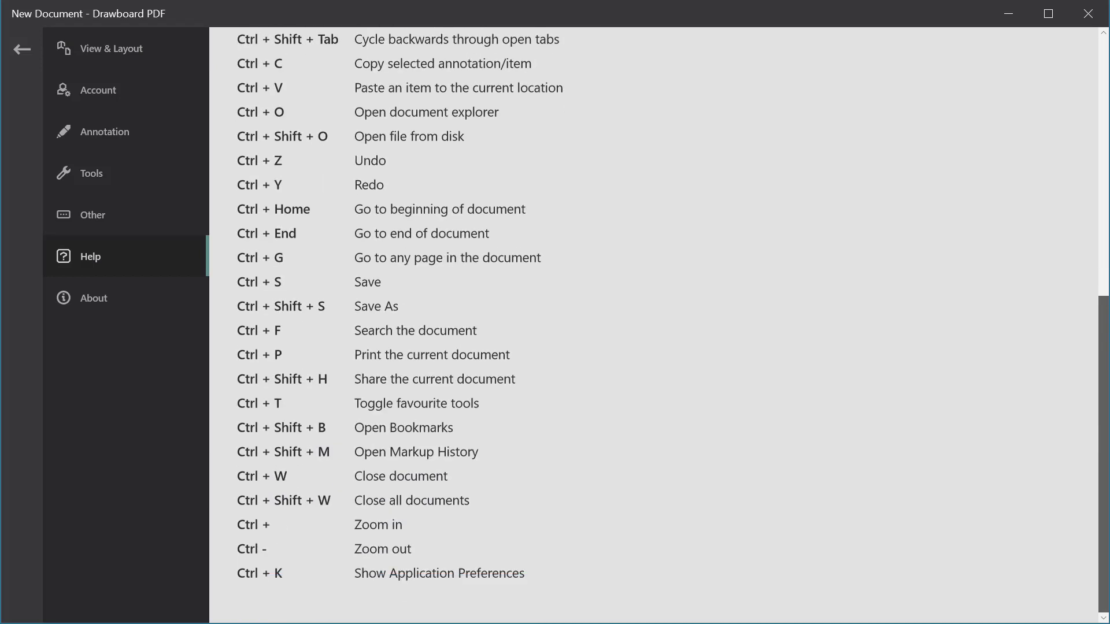
{"action": "scroll", "coordinate": [1104, 359], "scroll_direction": "up", "scroll_amount": 8}
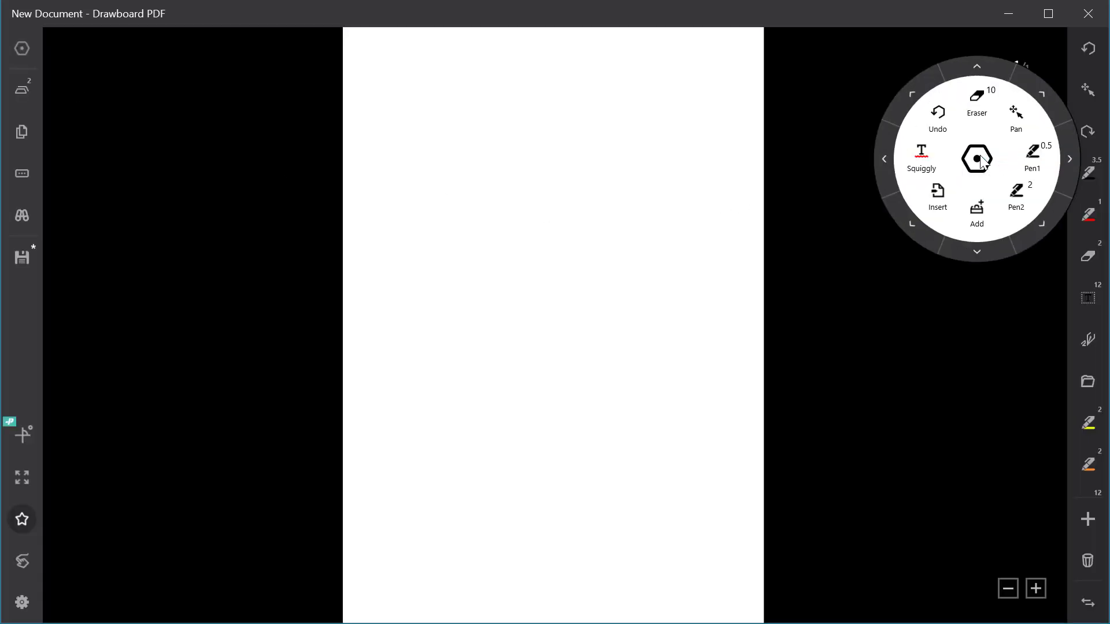
Step: Move the radial tool wheel to the centre of the blank page and select the pen
{"action": "left_click_drag", "start_coordinate": [981, 164], "coordinate": [544, 316]}
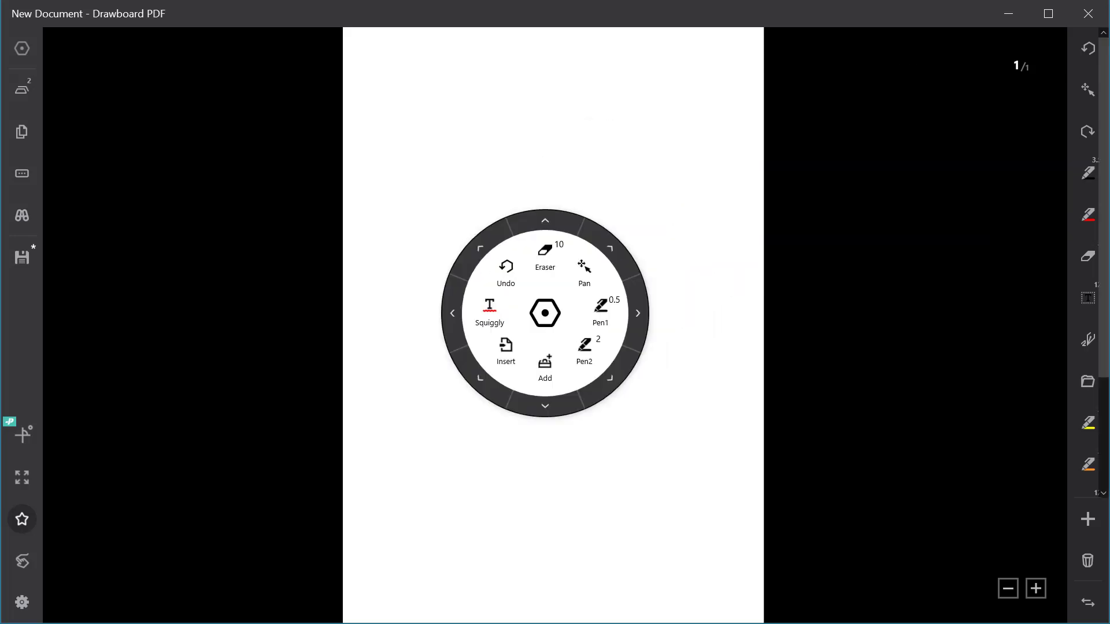
{"action": "left_click", "coordinate": [1089, 177]}
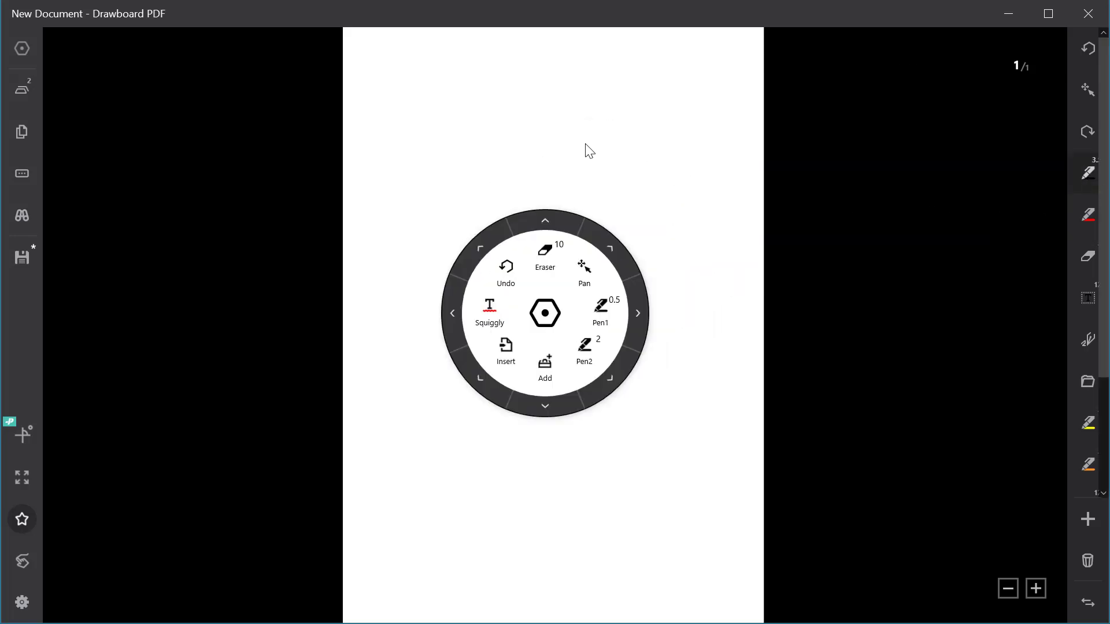